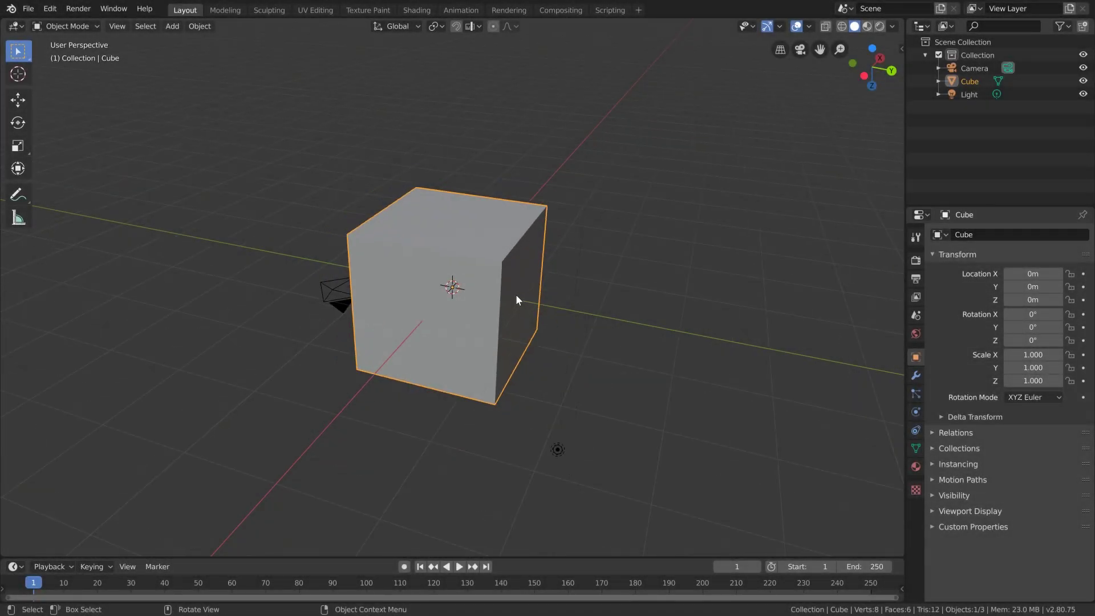
# Start a new file from the General template.
pyautogui.moveTo(517, 297); pyautogui.dragTo(518, 288, button='middle')
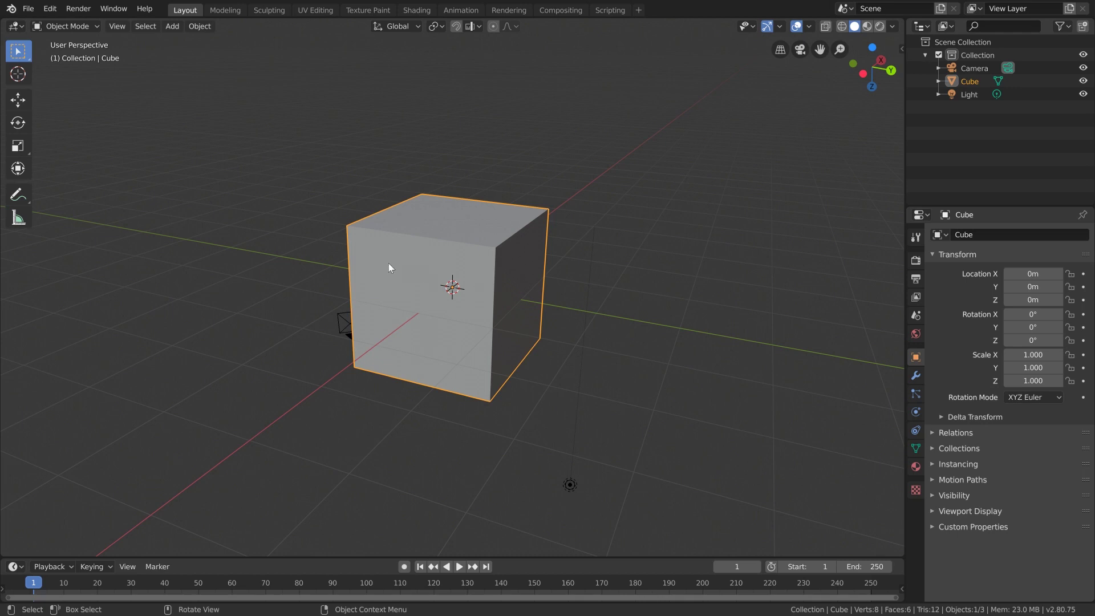
pyautogui.click(26, 10)
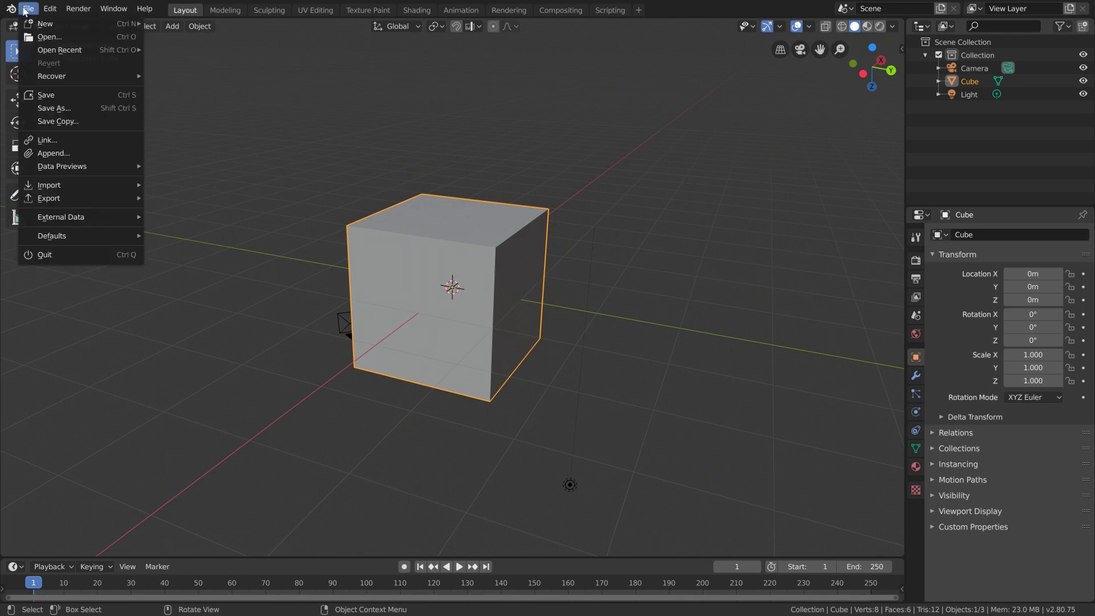
pyautogui.moveTo(33, 25)
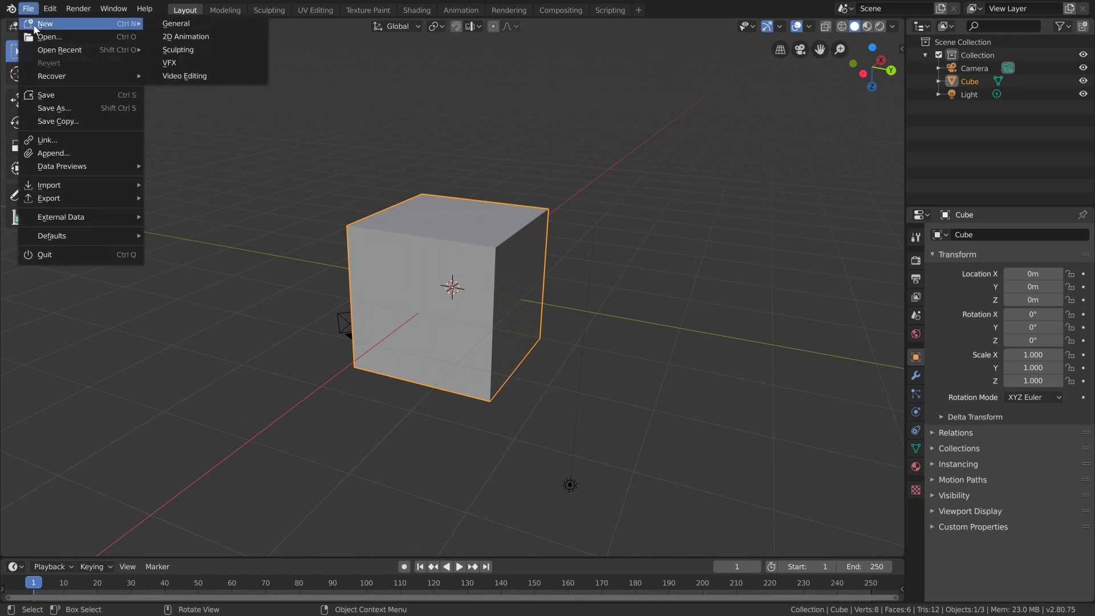
pyautogui.click(163, 26)
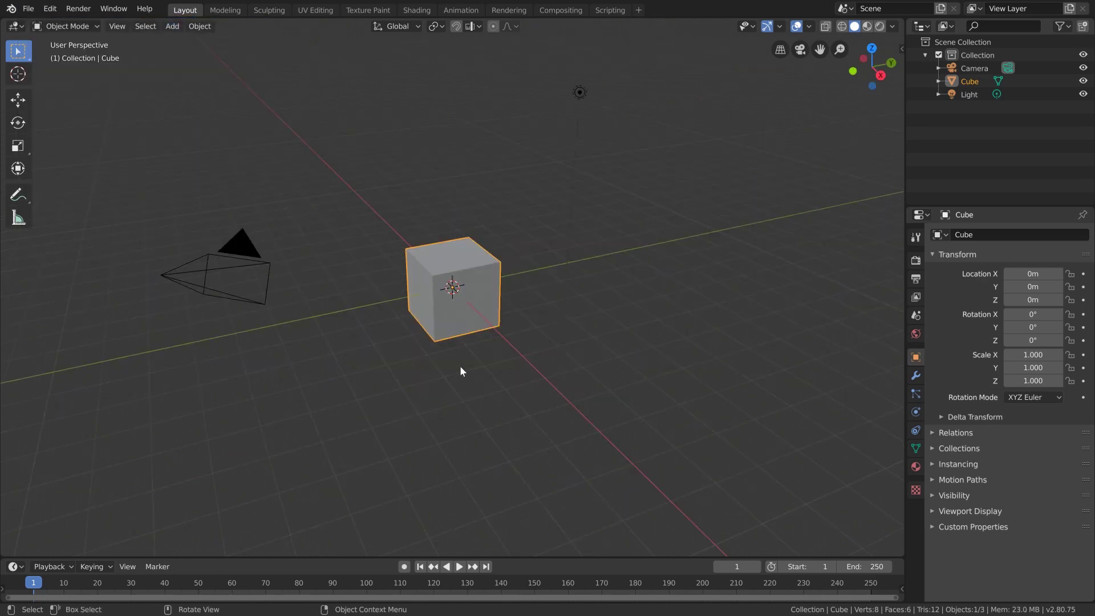
# Examine the default cube, camera and light from several angles, including a close-up of the cube.
pyautogui.moveTo(419, 322)
pyautogui.mouseDown(button='middle')
pyautogui.moveTo(457, 322)
pyautogui.moveTo(415, 324)
pyautogui.mouseUp(button='middle')
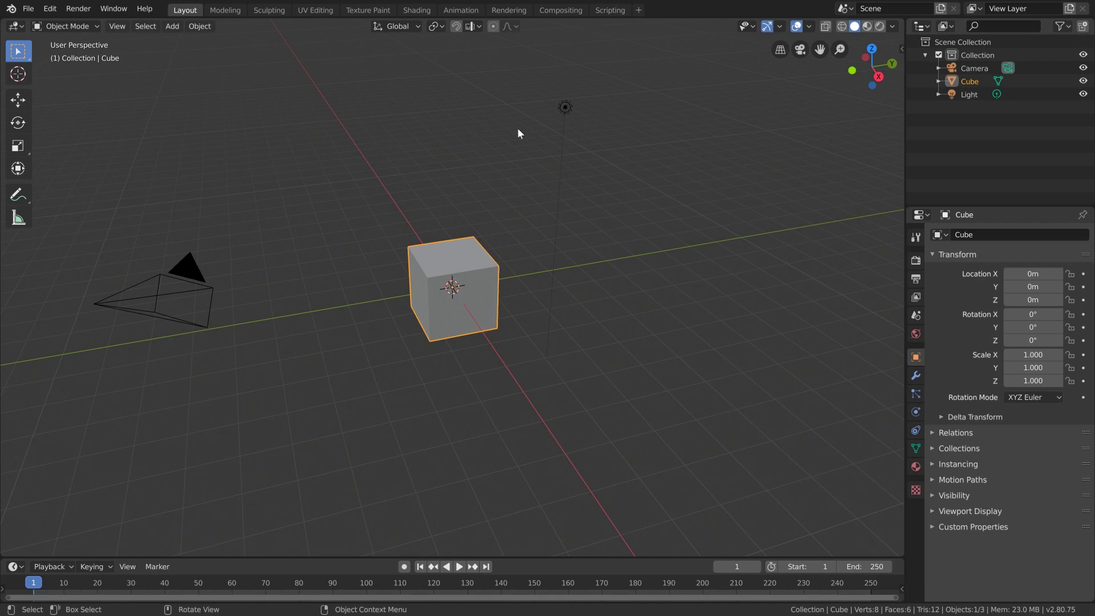
pyautogui.moveTo(107, 272); pyautogui.dragTo(430, 137, button='middle')
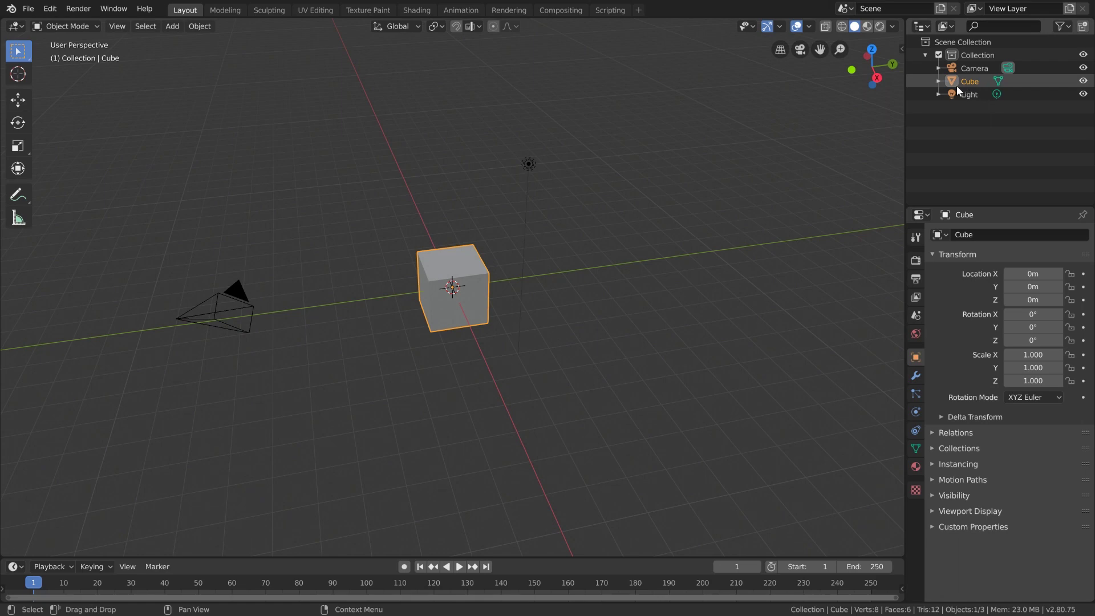
pyautogui.moveTo(469, 288)
pyautogui.mouseDown(button='middle')
pyautogui.moveTo(498, 285)
pyautogui.moveTo(440, 288)
pyautogui.moveTo(477, 282)
pyautogui.mouseUp(button='middle')
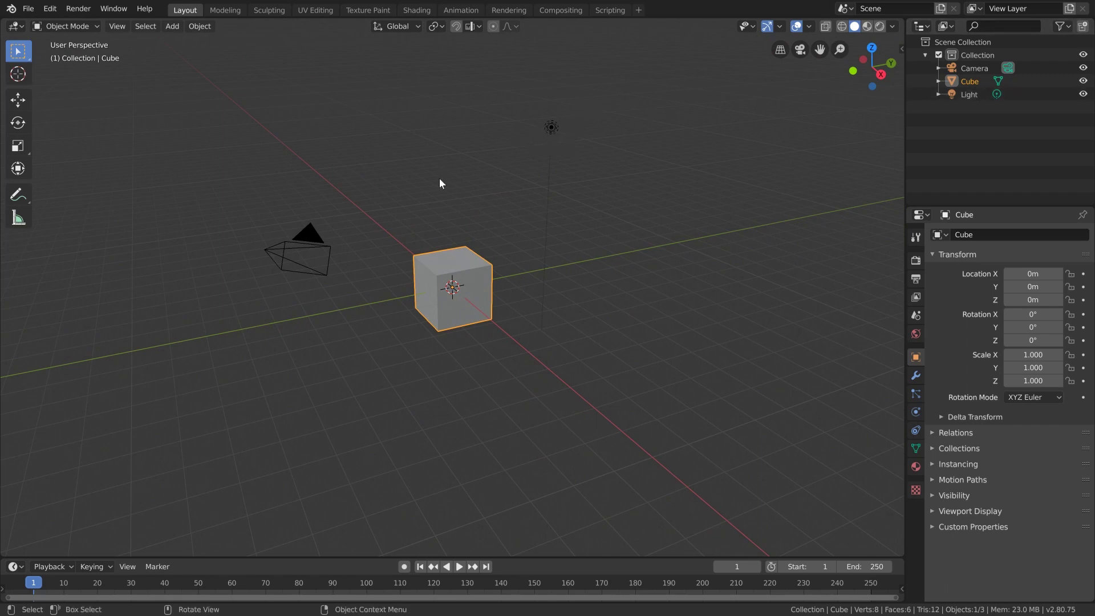
pyautogui.moveTo(498, 275)
pyautogui.mouseDown(button='middle')
pyautogui.moveTo(494, 287)
pyautogui.moveTo(496, 272)
pyautogui.mouseUp(button='middle')
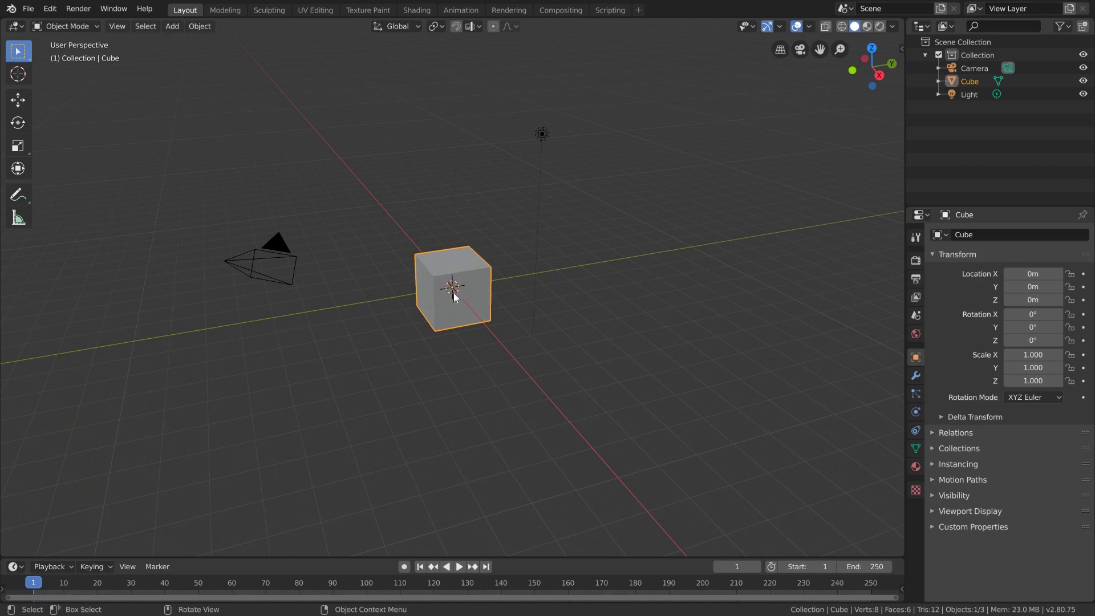
pyautogui.scroll(4, 449, 292)
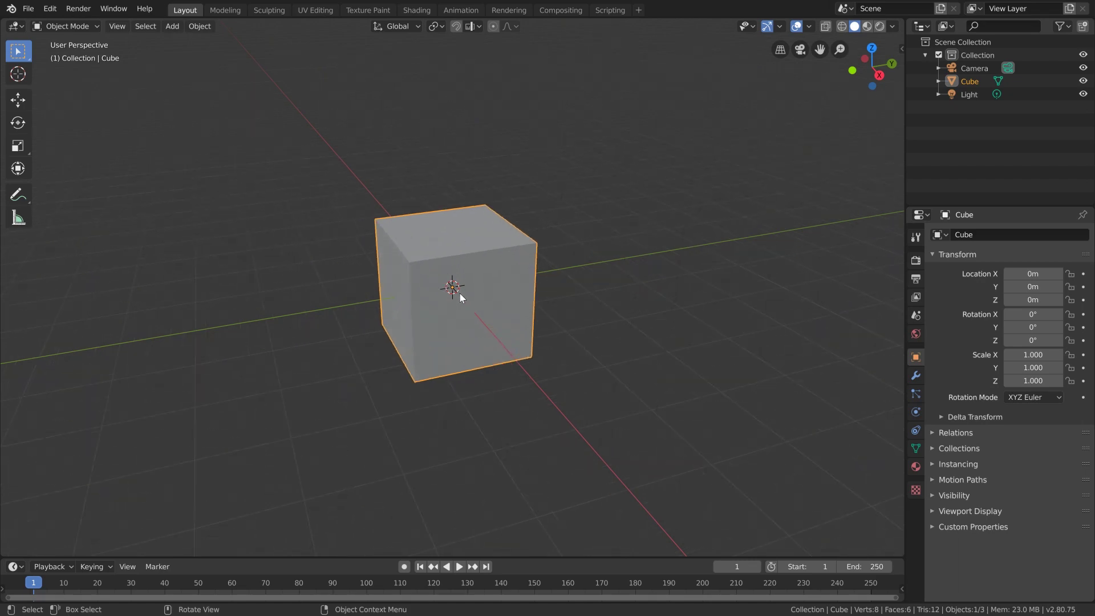
pyautogui.scroll(1, 459, 293)
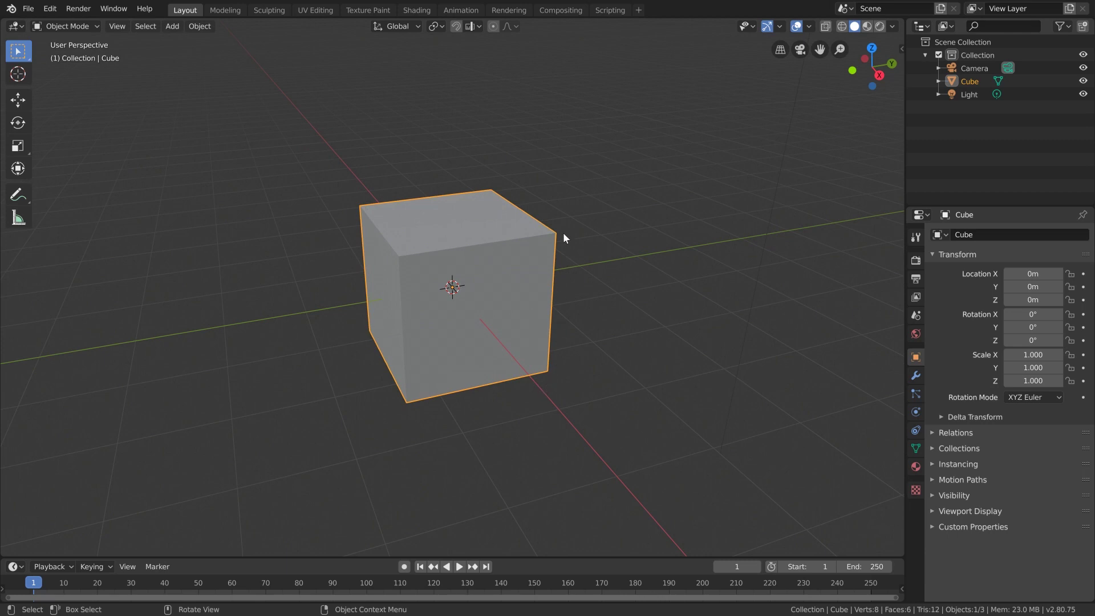
pyautogui.scroll(-5, 362, 204)
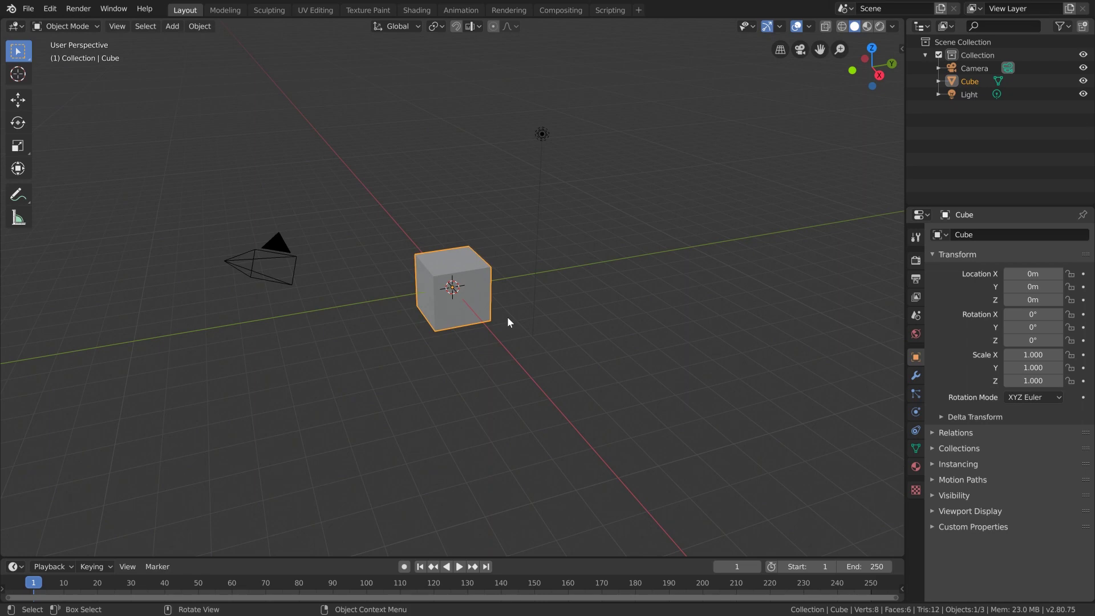
# Select the light, the camera and the cube one at a time in the viewport, finishing on the light.
pyautogui.click(543, 134)
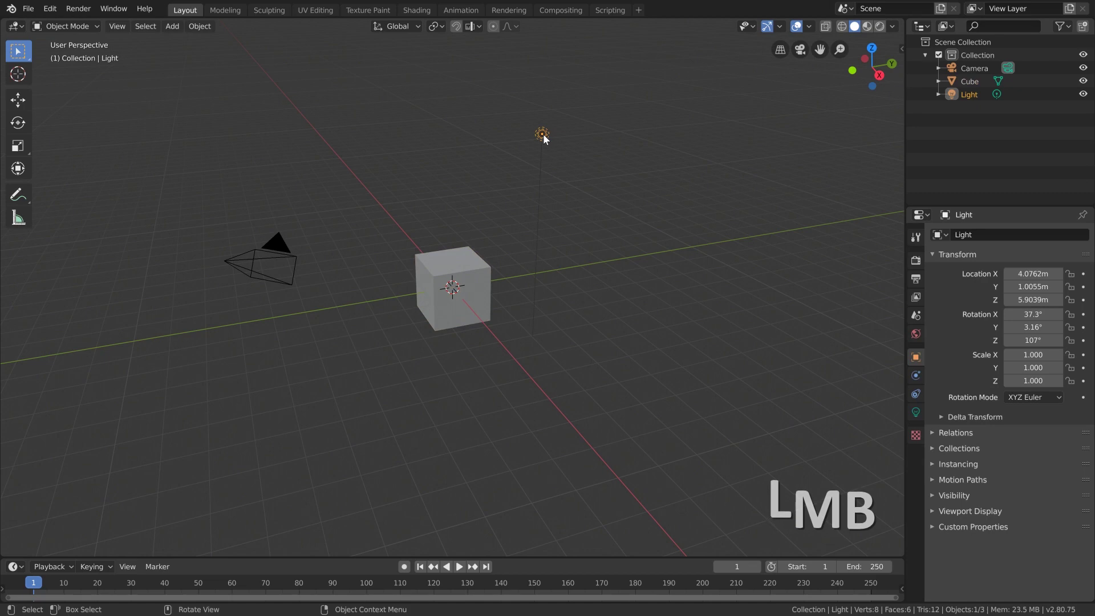
pyautogui.click(279, 243)
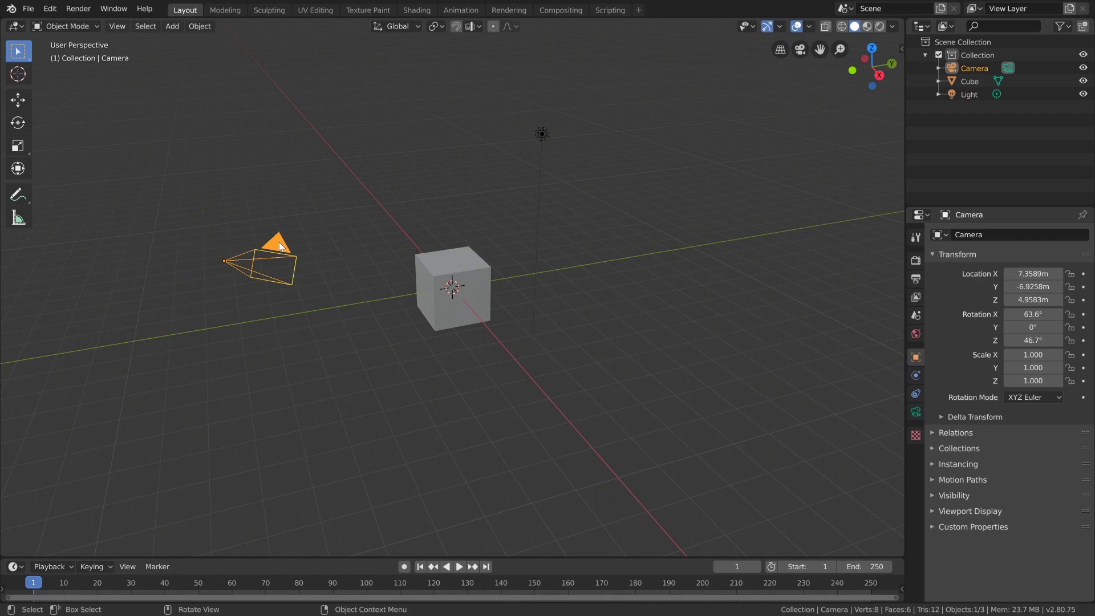
pyautogui.click(460, 274)
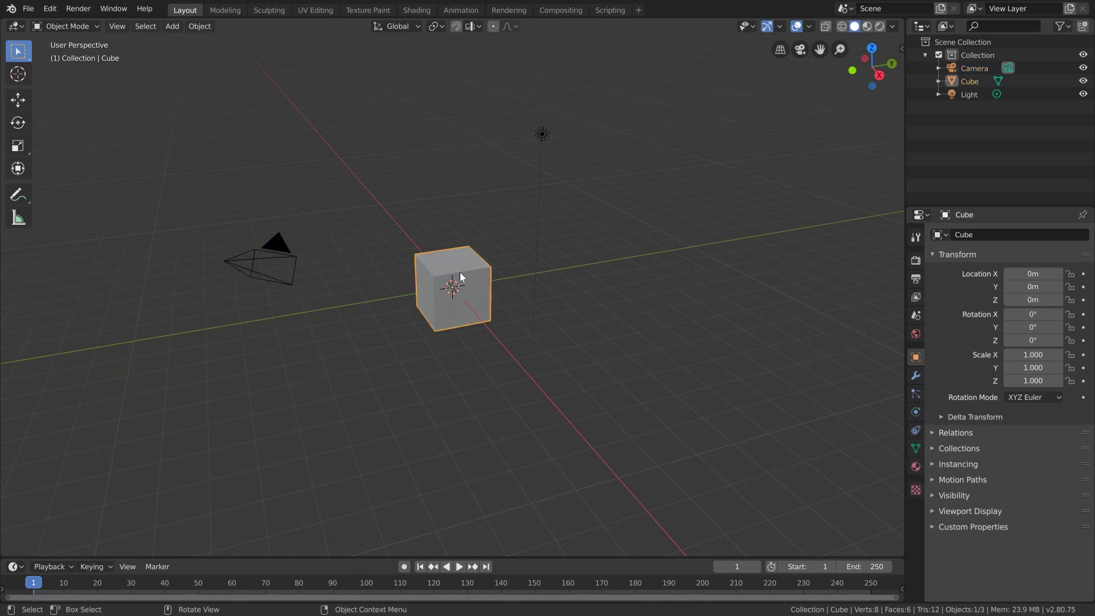
pyautogui.click(543, 134)
# Select the camera in the viewport and extend the selection to the cube and the light.
pyautogui.click(281, 248)
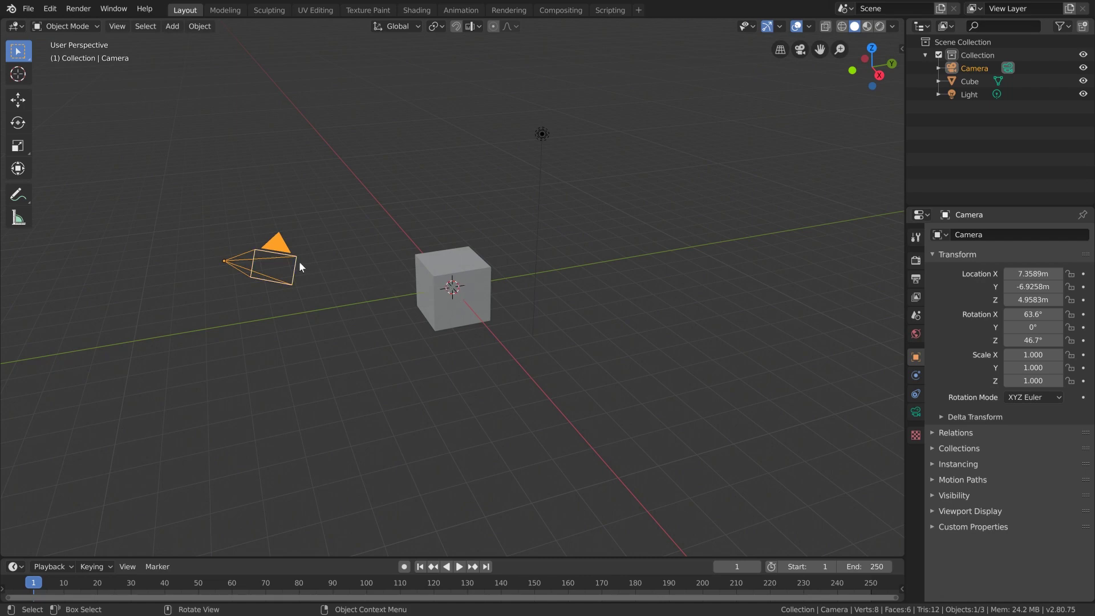
pyautogui.keyDown('shift'); pyautogui.click(460, 278); pyautogui.keyUp('shift')
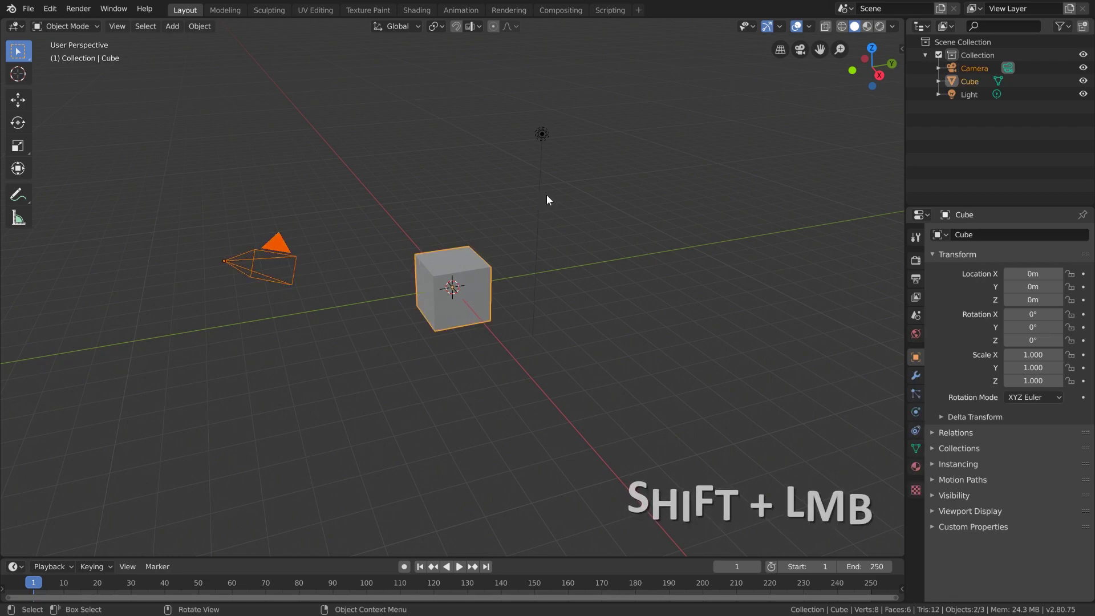
pyautogui.keyDown('shift'); pyautogui.click(542, 134); pyautogui.keyUp('shift')
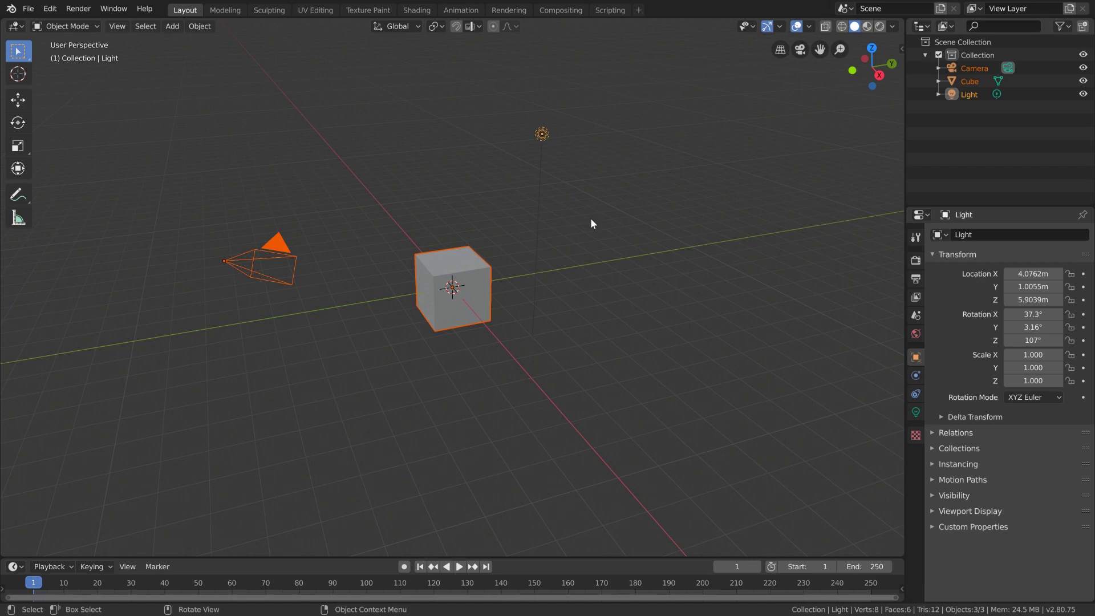
# Select all objects in the scene and deselect them again, repeating this and ending with nothing selected.
pyautogui.press('a')
pyautogui.press('a')
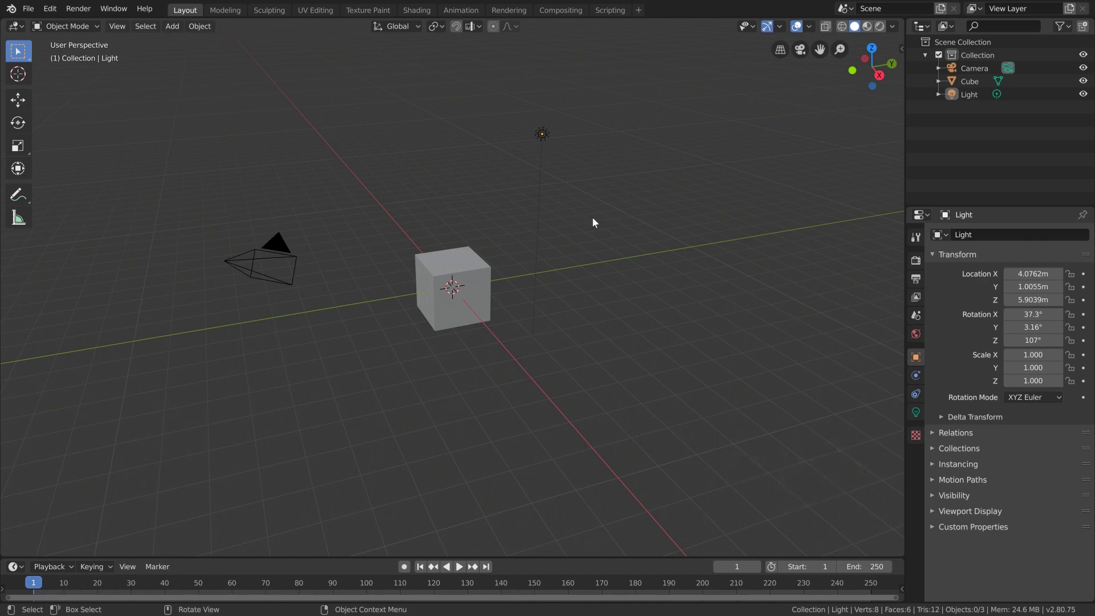
pyautogui.press('a')
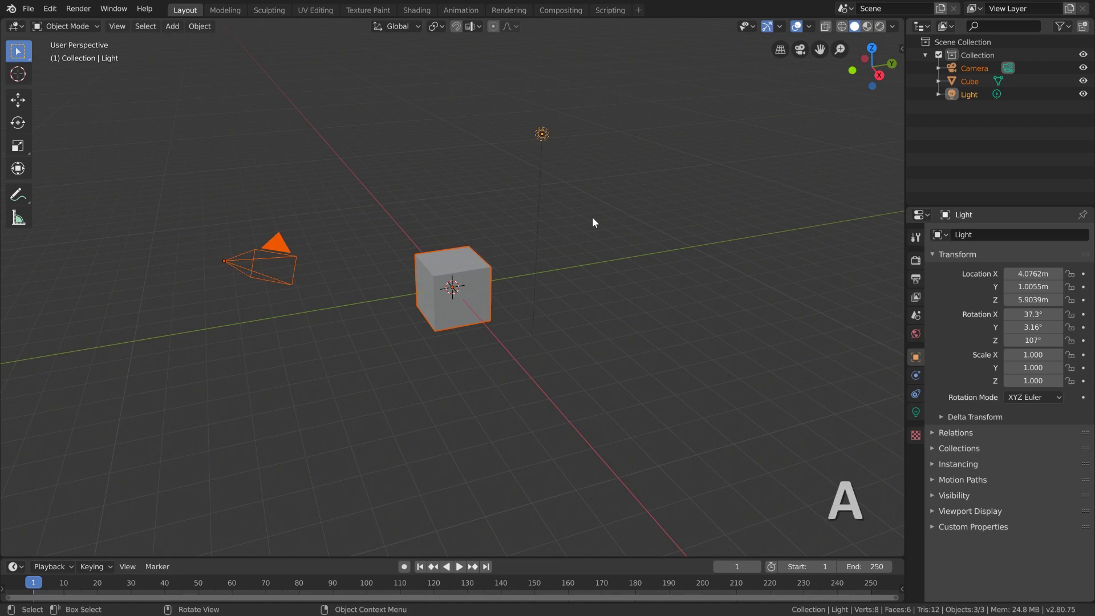
pyautogui.hotkey('alt', 'a')
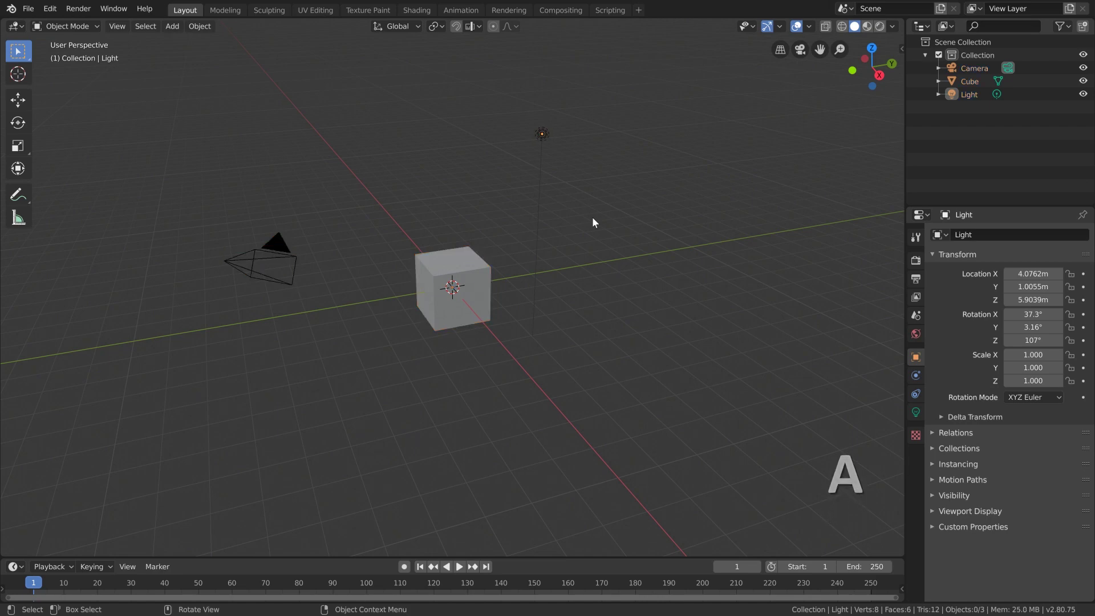
pyautogui.press('a')
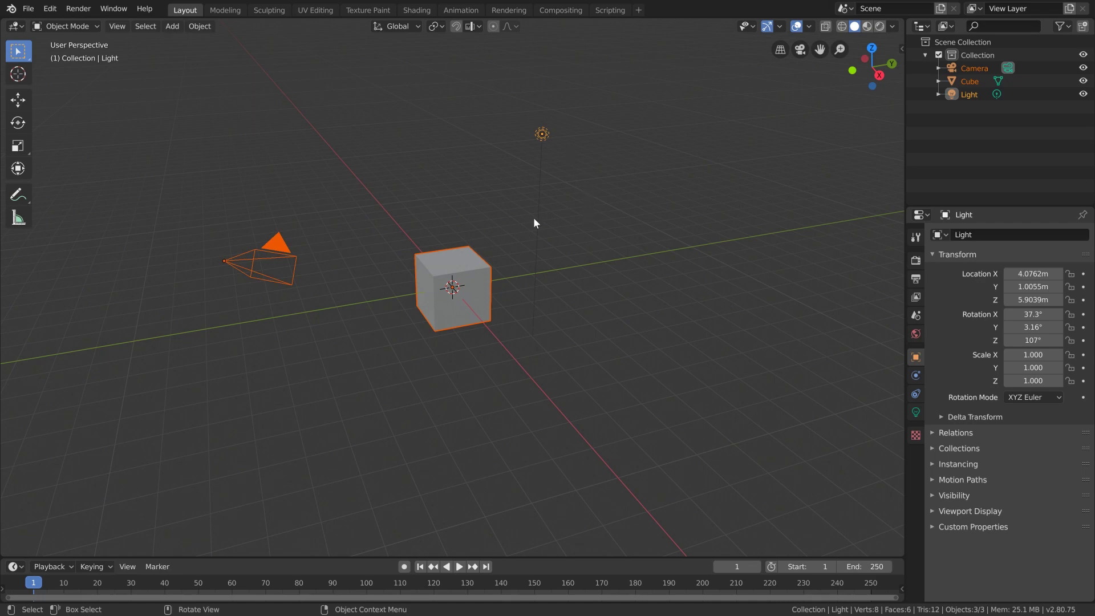
pyautogui.hotkey('alt', 'a')
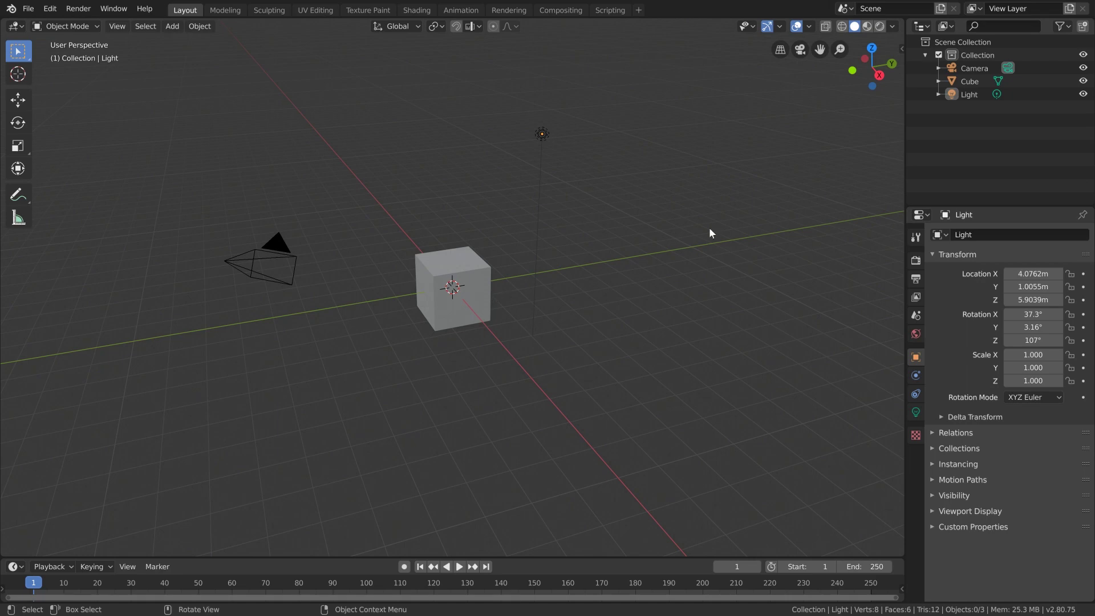
# Select the camera, cube and light individually in the scene hierarchy, and add the cube and camera to the light's selection.
pyautogui.click(956, 67)
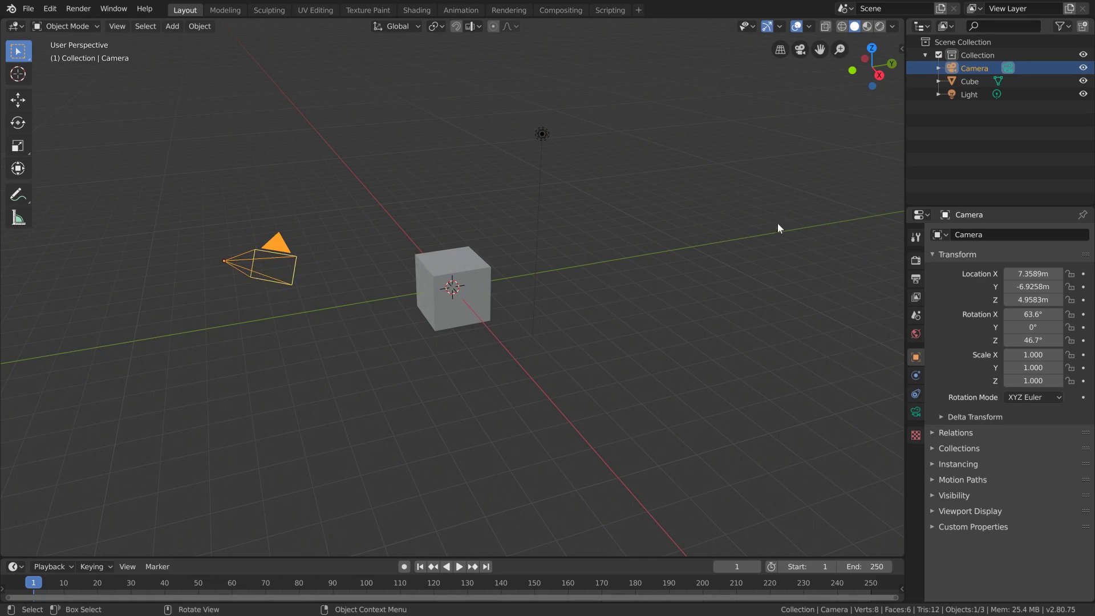
pyautogui.click(952, 83)
pyautogui.click(953, 95)
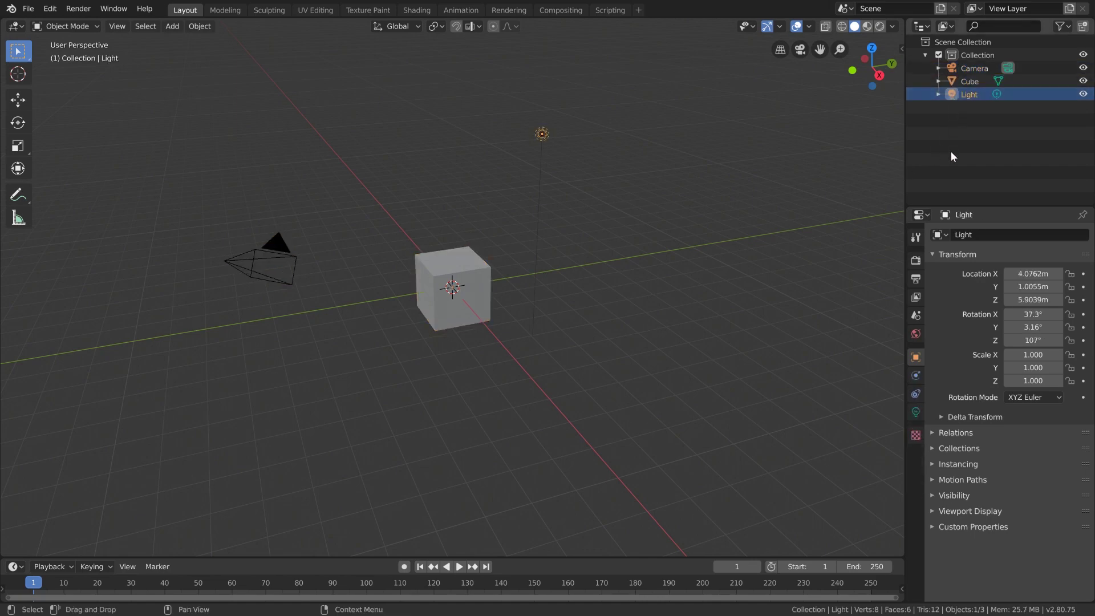
pyautogui.keyDown('ctrl'); pyautogui.click(952, 81); pyautogui.keyUp('ctrl')
pyautogui.keyDown('ctrl'); pyautogui.click(952, 68); pyautogui.keyUp('ctrl')
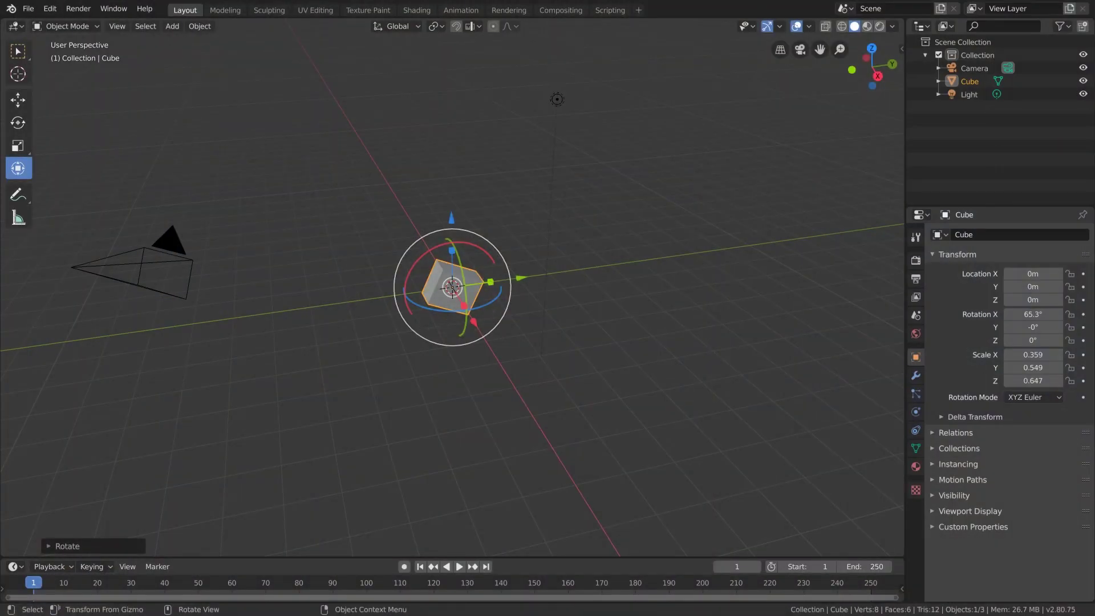
# Enlarge the rotated cube to a scale of about 0.976 in Y and 2.17 in Z, and move it to about 4.47 m along Y.
pyautogui.press('s')
pyautogui.click(597, 281)
pyautogui.moveTo(523, 279); pyautogui.dragTo(674, 266)
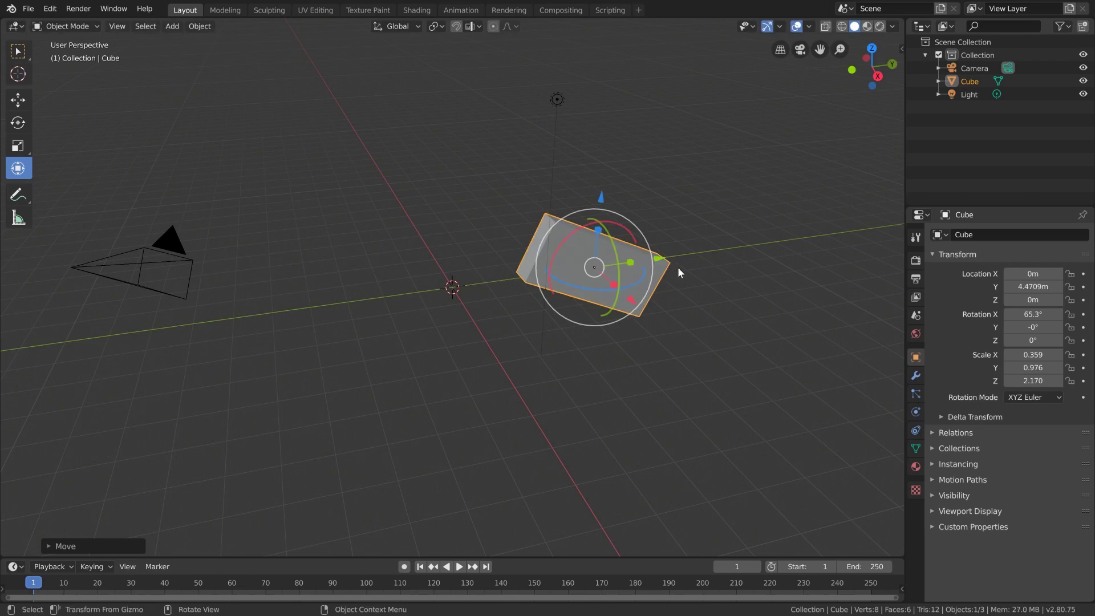
pyautogui.moveTo(632, 303); pyautogui.dragTo(450, 287)
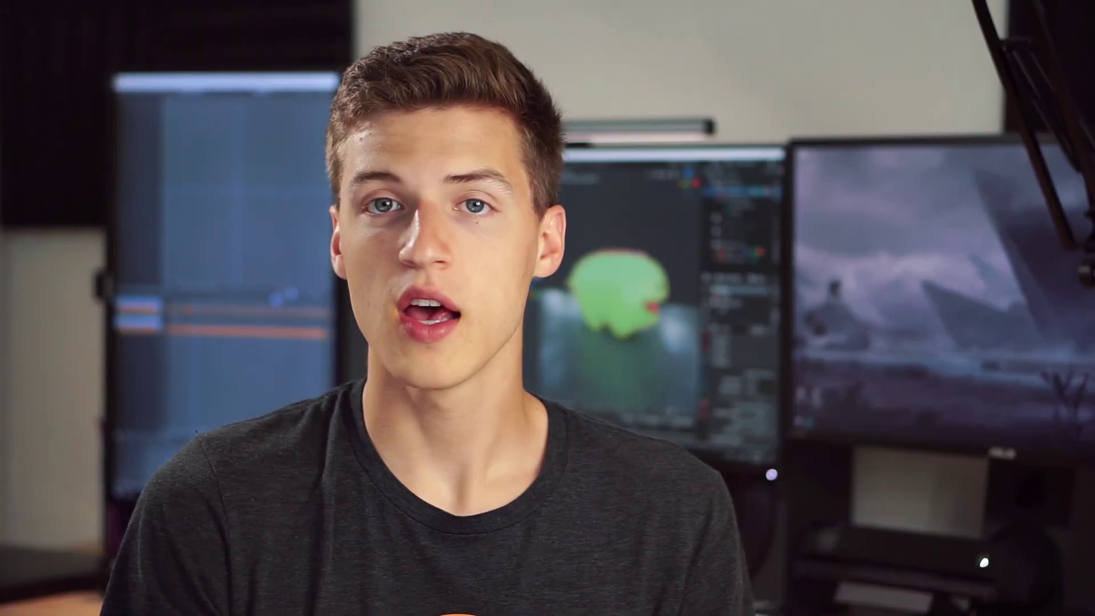
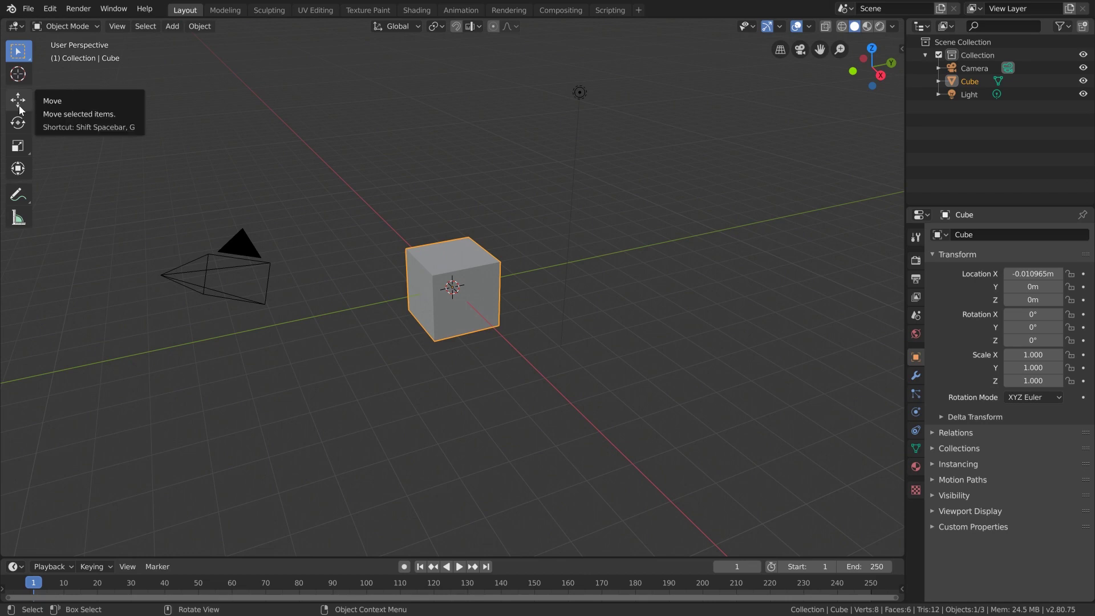
# Move the cube along its axes and freely with the Move tool to about X -0.016 m, Y -0.005 m, Z 0.001 m.
pyautogui.click(19, 106)
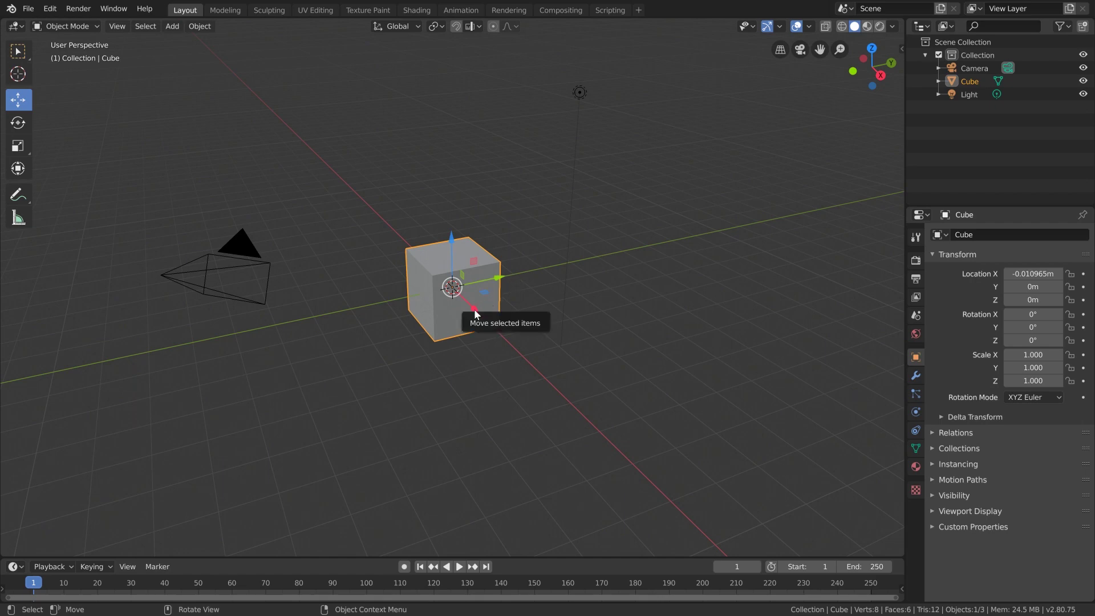
pyautogui.moveTo(474, 308); pyautogui.dragTo(501, 278)
pyautogui.moveTo(455, 249)
pyautogui.mouseDown()
pyautogui.moveTo(456, 141)
pyautogui.moveTo(460, 276)
pyautogui.moveTo(467, 245)
pyautogui.mouseUp()
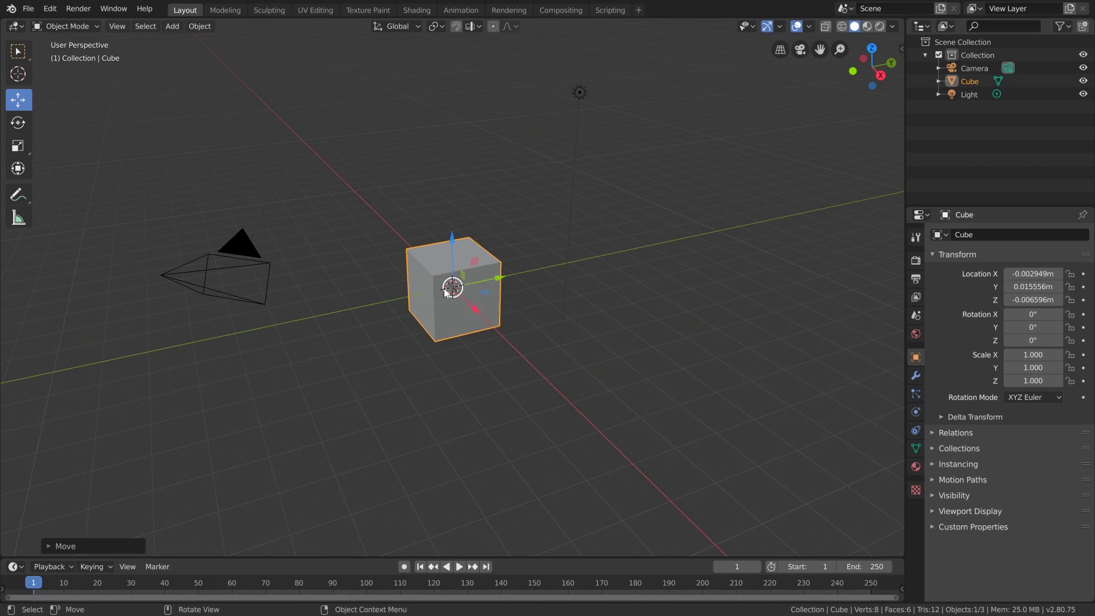
pyautogui.moveTo(445, 289)
pyautogui.mouseDown()
pyautogui.moveTo(385, 290)
pyautogui.moveTo(394, 206)
pyautogui.moveTo(519, 221)
pyautogui.moveTo(609, 124)
pyautogui.moveTo(419, 270)
pyautogui.moveTo(331, 360)
pyautogui.moveTo(302, 266)
pyautogui.moveTo(449, 289)
pyautogui.mouseUp()
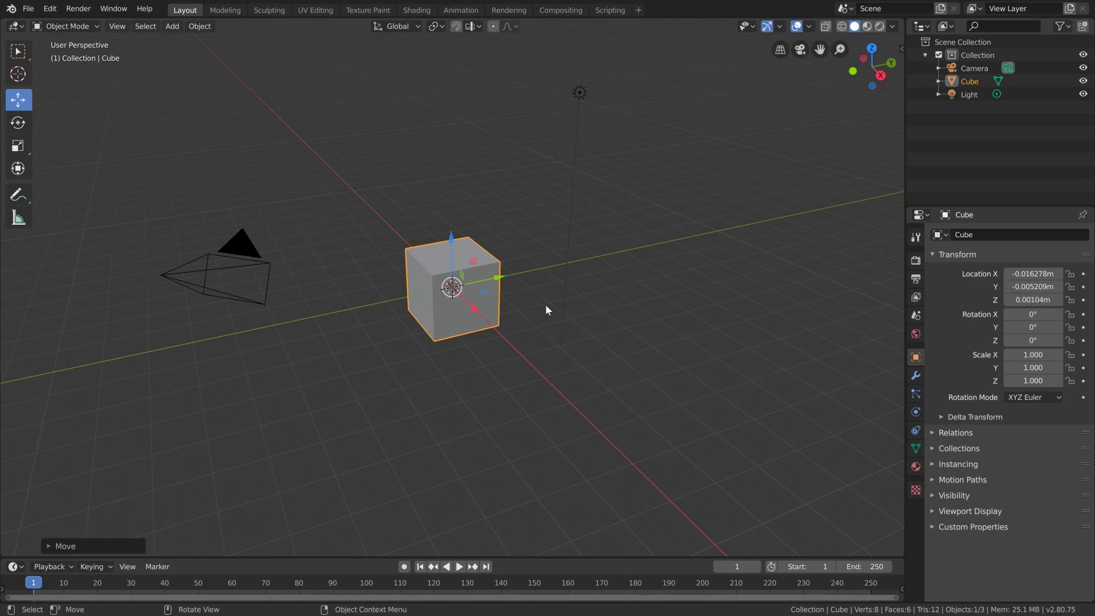
# Undo the cube's moves back to the 0 m location on all axes.
pyautogui.hotkey('ctrl', 'z')
pyautogui.hotkey('ctrl', 'z')
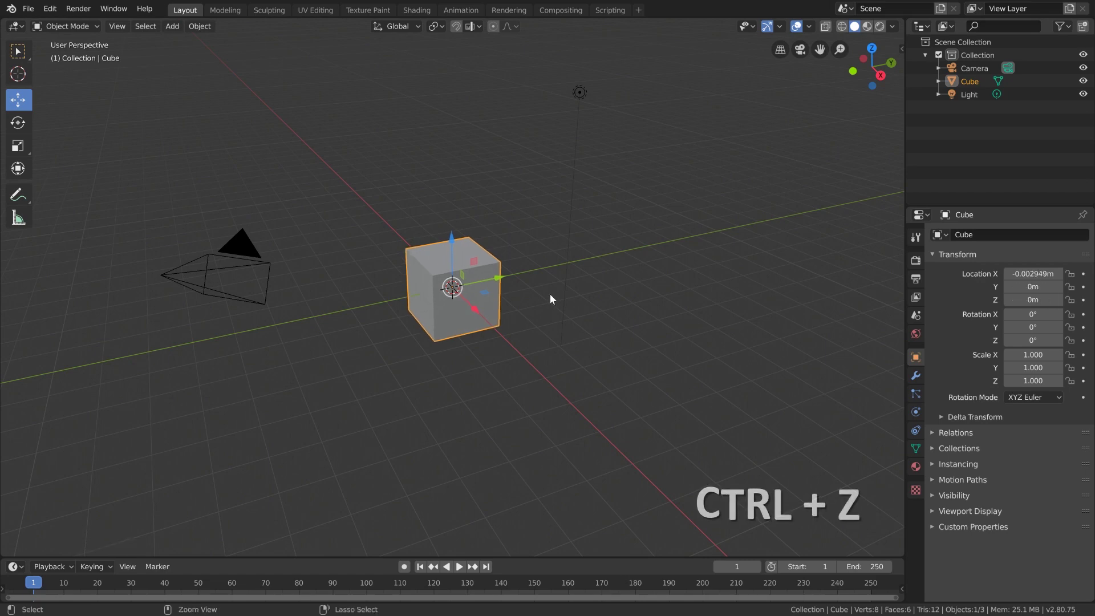
pyautogui.hotkey('ctrl', 'z')
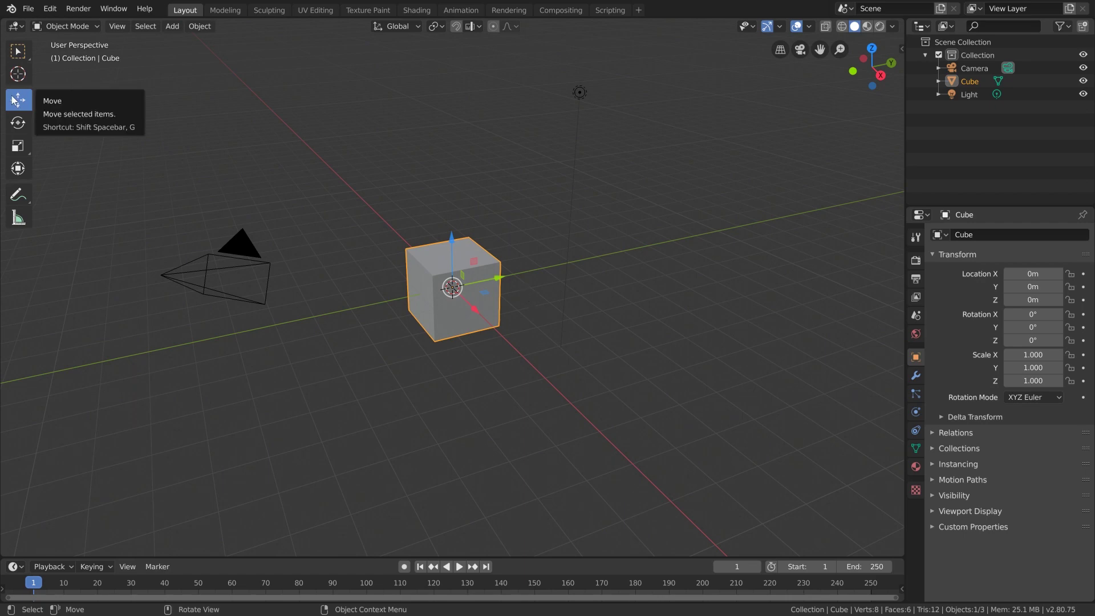
# Rotate the cube around its axes and freely with the Rotate tool to about X 69.2°, Y 128°, Z 106°.
pyautogui.click(18, 125)
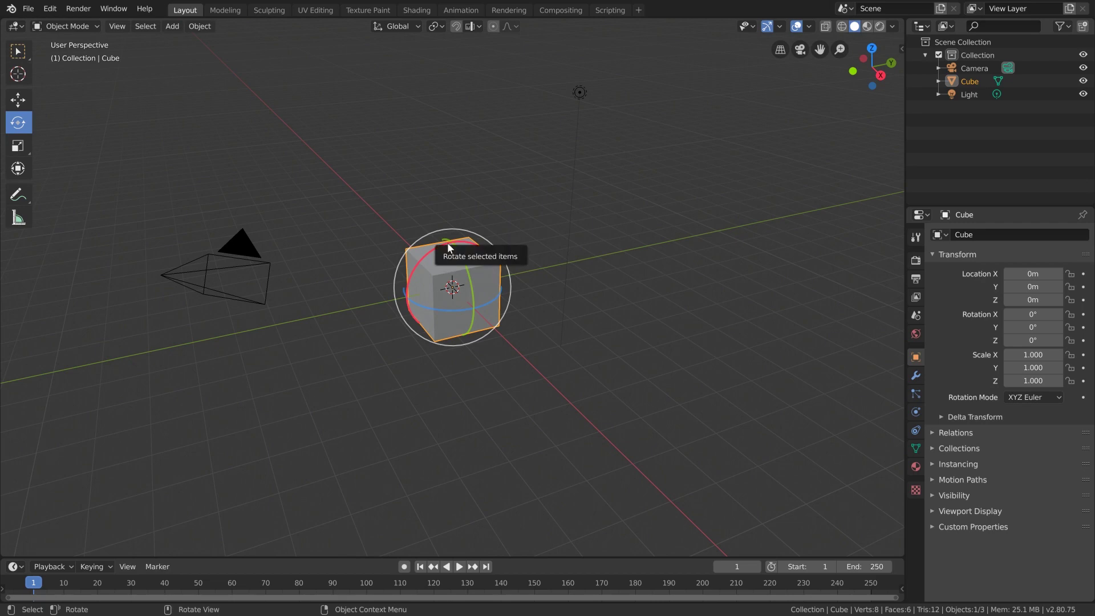
pyautogui.moveTo(447, 242); pyautogui.dragTo(384, 276)
pyautogui.moveTo(460, 281); pyautogui.dragTo(510, 306)
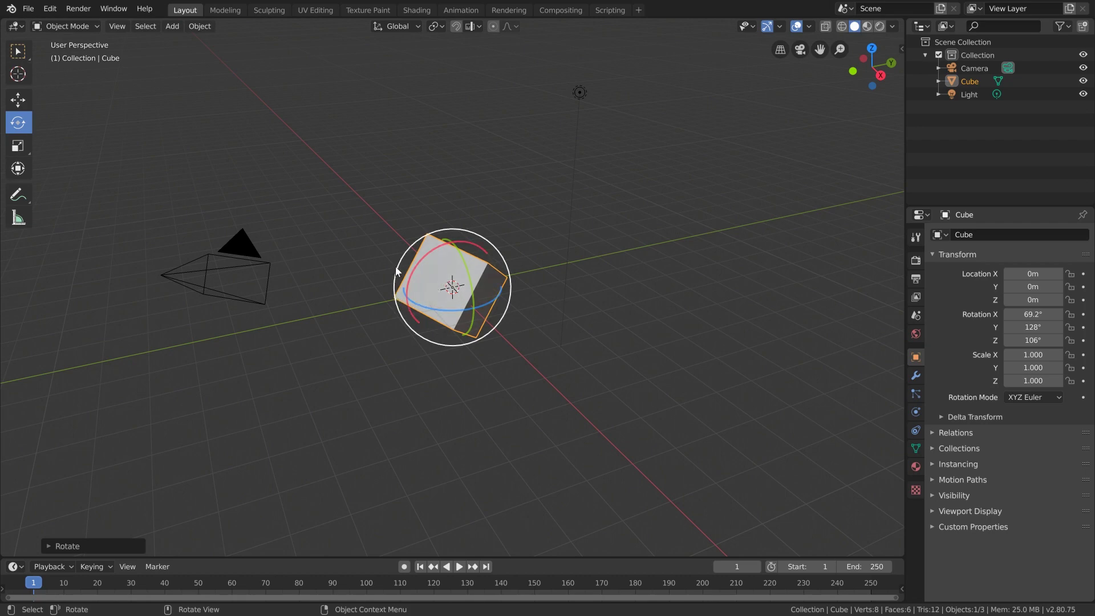
# Rotate the cube further in several view directions and freely as a trackball to about X -743°, Y 264°, Z 1374°.
pyautogui.moveTo(397, 268); pyautogui.dragTo(544, 276)
pyautogui.moveTo(433, 178); pyautogui.dragTo(437, 246, button='middle')
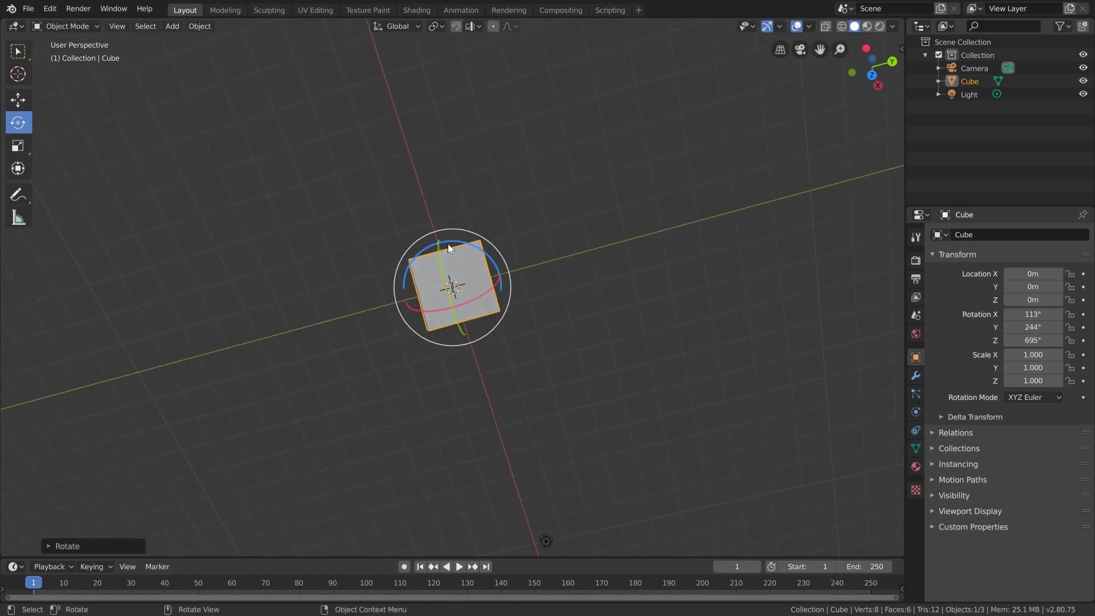
pyautogui.moveTo(482, 242); pyautogui.dragTo(397, 342)
pyautogui.moveTo(468, 375); pyautogui.dragTo(475, 307, button='middle')
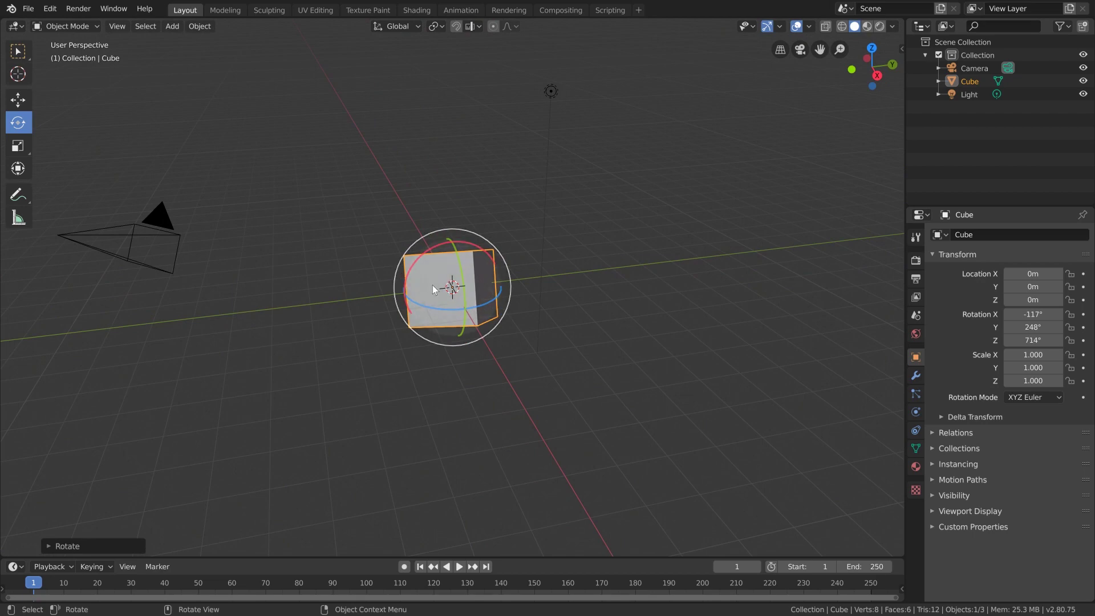
pyautogui.click(354, 302)
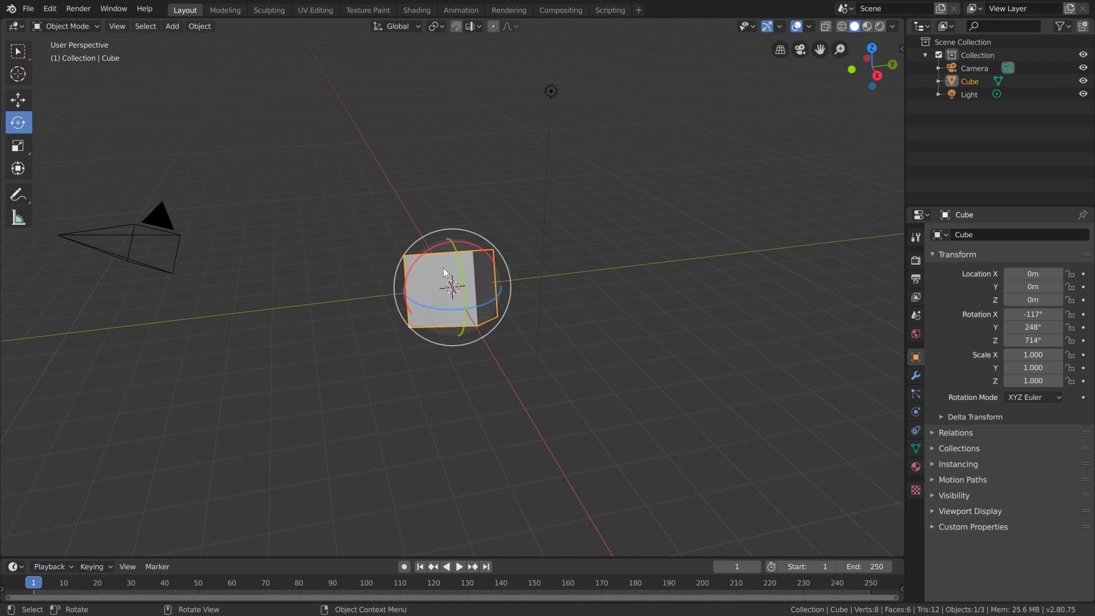
pyautogui.moveTo(445, 272); pyautogui.dragTo(552, 301)
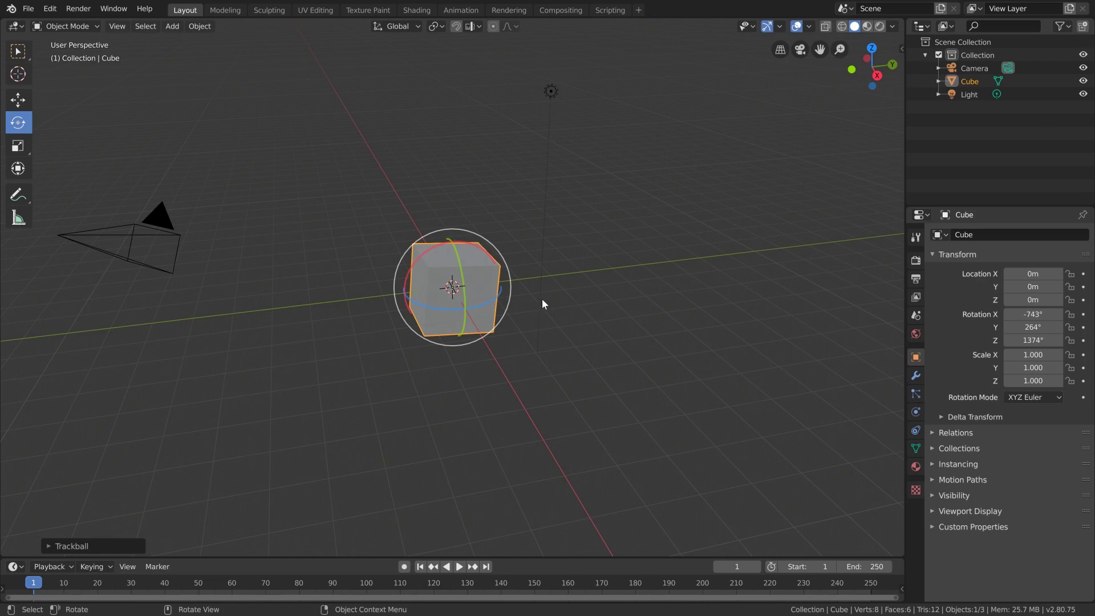
# Undo the cube's rotations back to 0° on all axes, leaving the cube selected.
pyautogui.hotkey('ctrl', 'z')
pyautogui.hotkey('ctrl', 'z')
pyautogui.hotkey('ctrl', 'z')
pyautogui.hotkey('ctrl', 'z')
pyautogui.hotkey('ctrl', 'z')
pyautogui.click(549, 272)
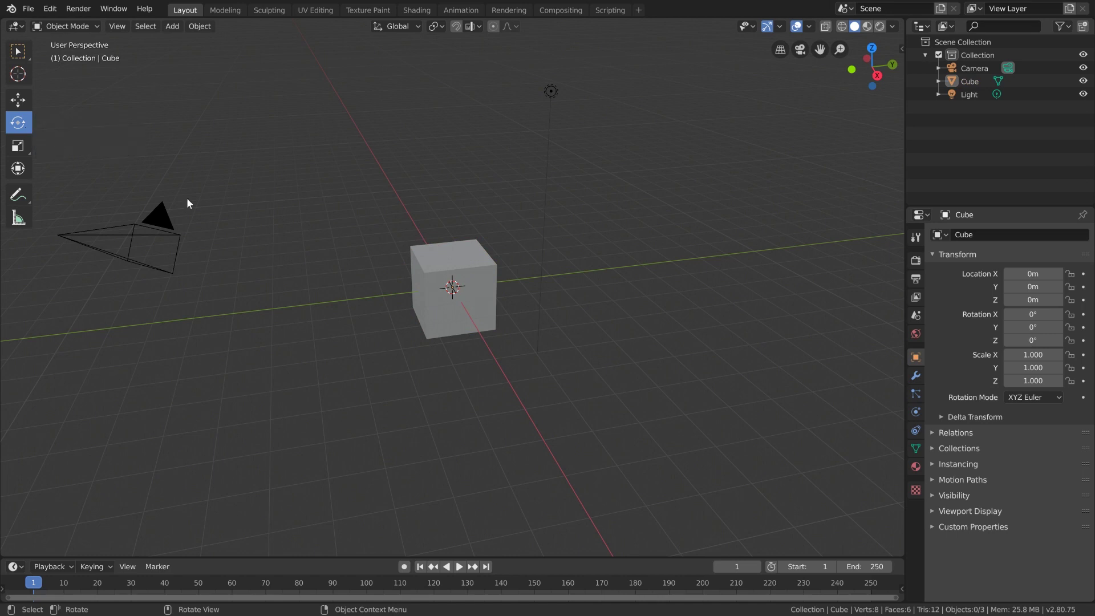
pyautogui.click(432, 273)
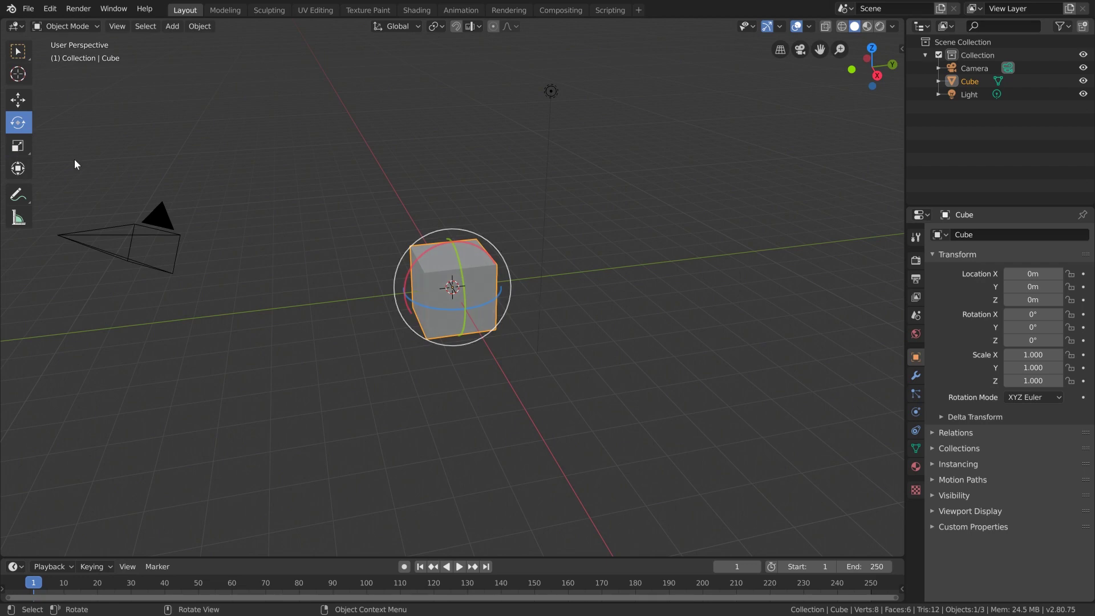
# Stretch the cube along each axis with the Scale tool to about X 5.702, Y 4.269, Z 4.778.
pyautogui.click(19, 151)
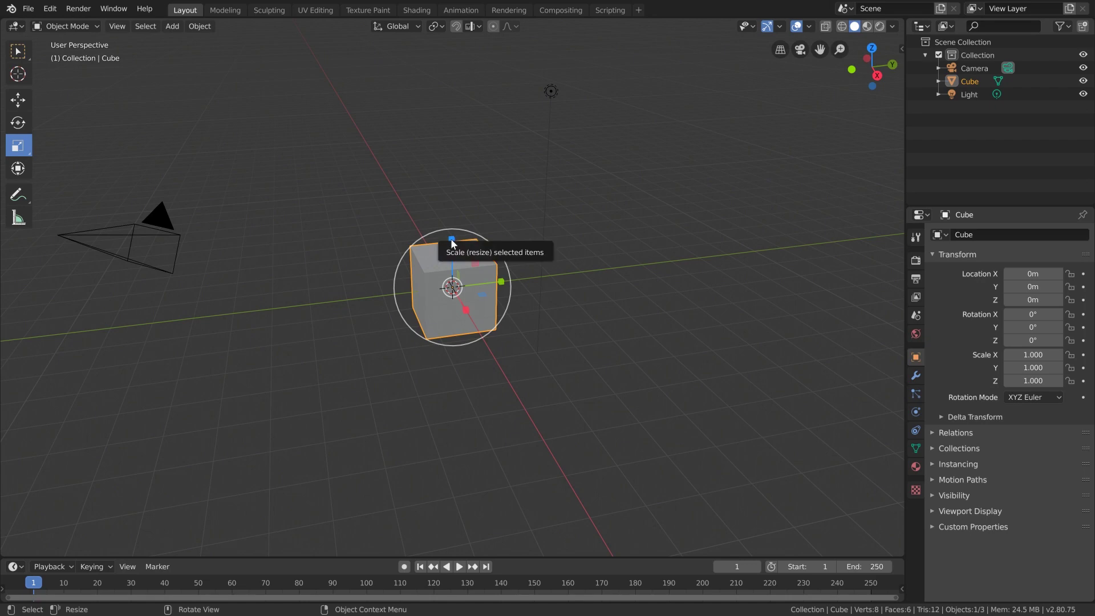
pyautogui.moveTo(452, 245); pyautogui.dragTo(466, 67)
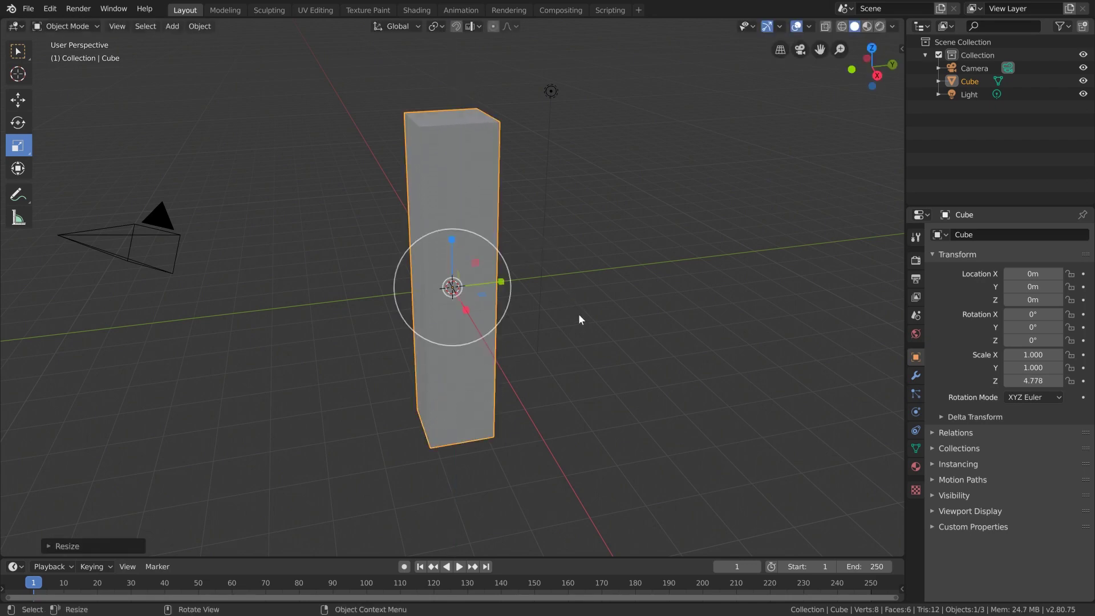
pyautogui.moveTo(500, 281); pyautogui.dragTo(659, 296)
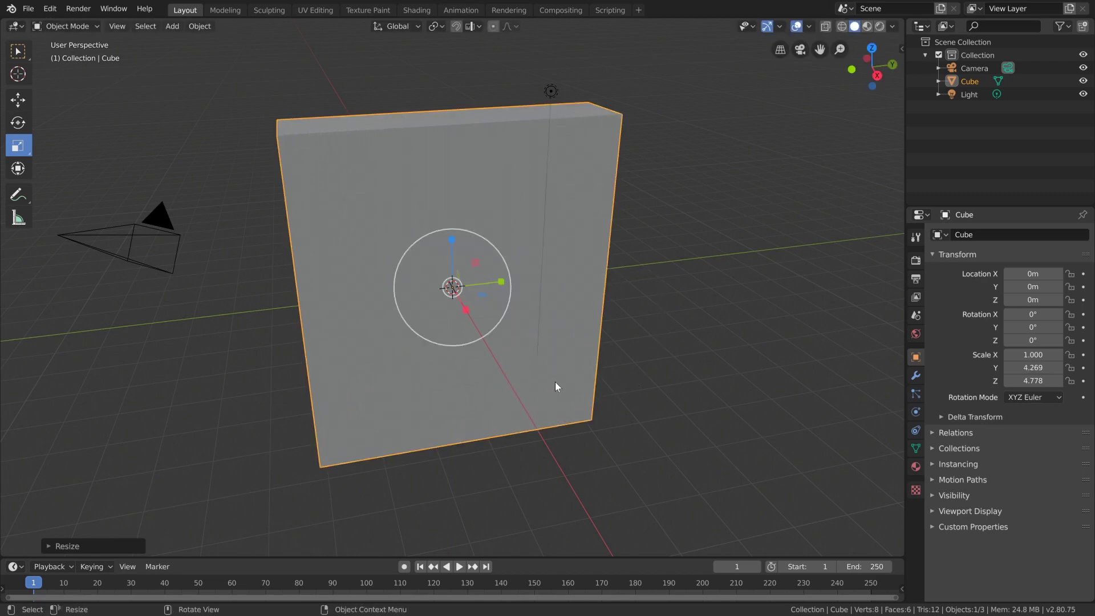
pyautogui.moveTo(466, 309); pyautogui.dragTo(537, 398)
pyautogui.scroll(-5, 502, 385)
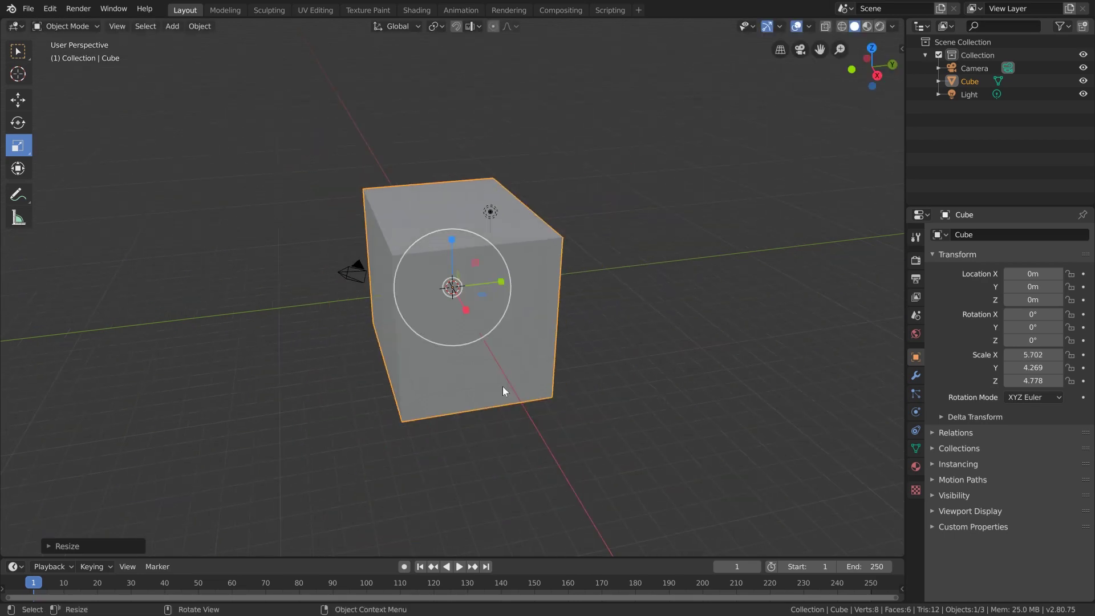
pyautogui.moveTo(511, 388); pyautogui.dragTo(521, 309, button='middle')
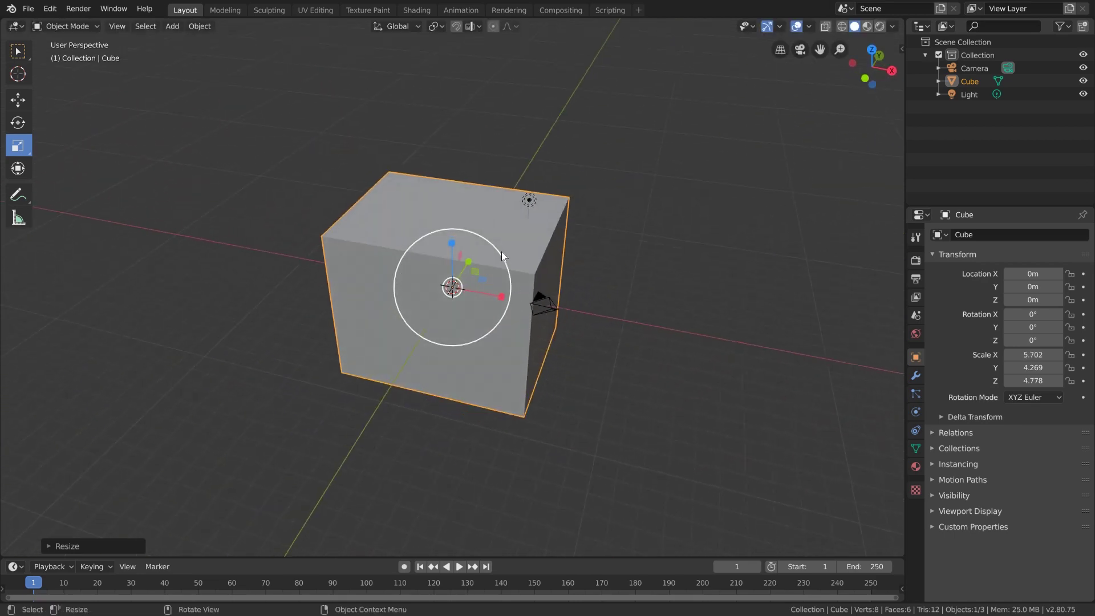
# Scale the cube uniformly down and up with the Scale tool, ending at about X 2.605, Y 1.950, Z 2.182.
pyautogui.moveTo(483, 237); pyautogui.dragTo(459, 275)
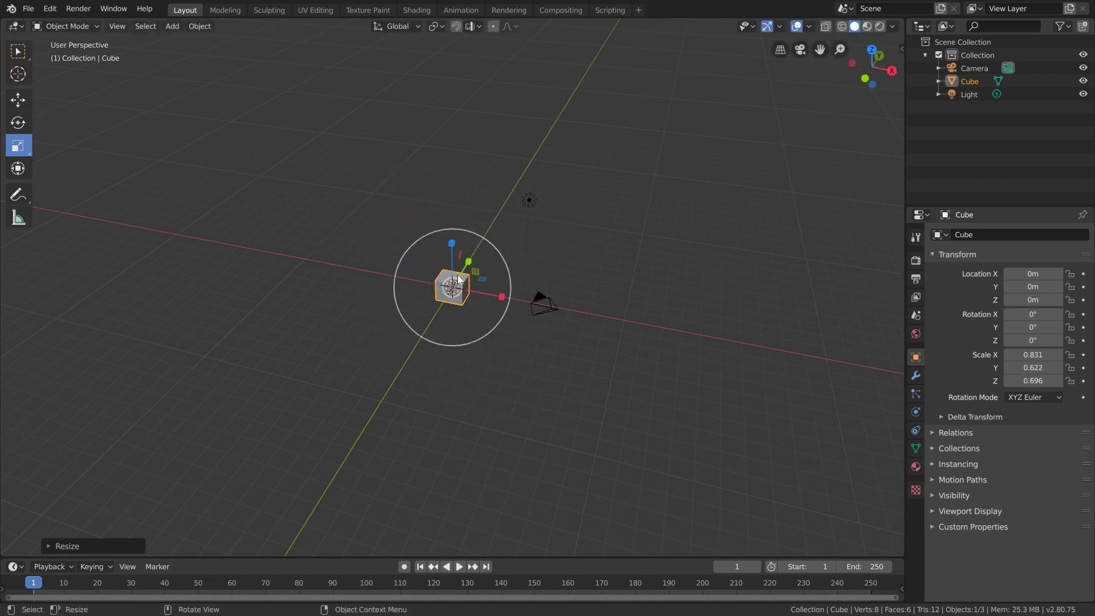
pyautogui.moveTo(480, 236); pyautogui.dragTo(484, 271)
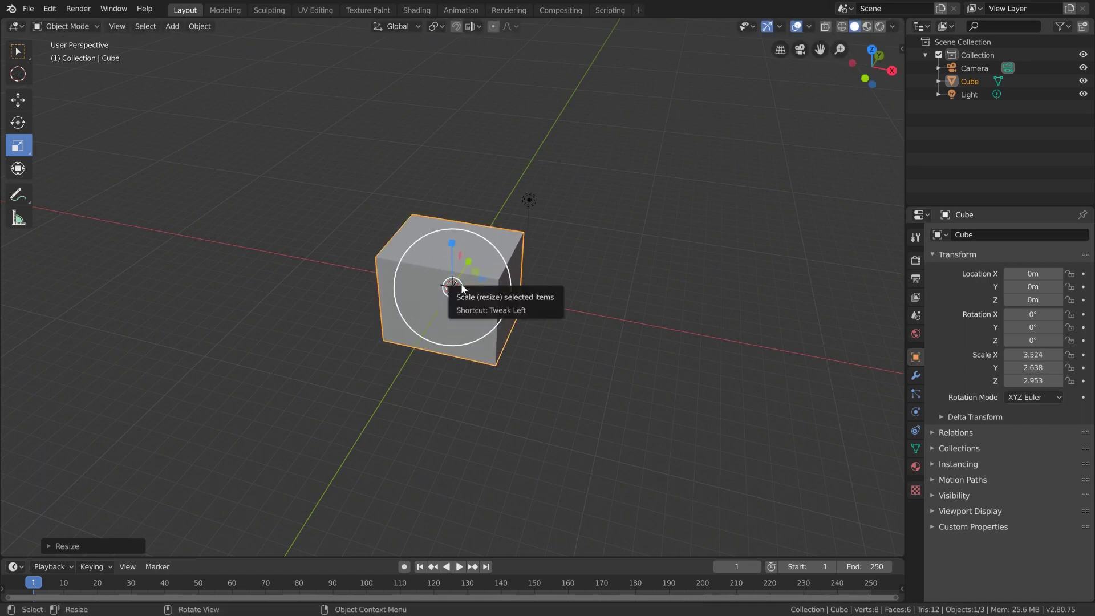
pyautogui.moveTo(502, 319); pyautogui.dragTo(488, 310)
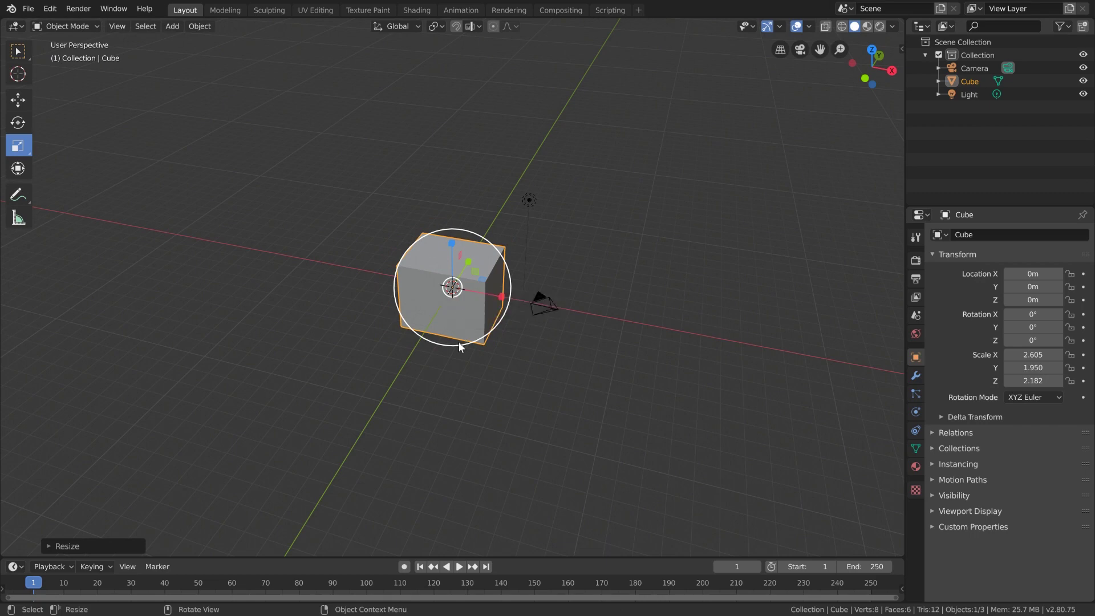
# Resize the cube with the axis scale handles and restore its scale to 1.000 on all axes.
pyautogui.moveTo(460, 342); pyautogui.dragTo(511, 339, button='middle')
pyautogui.scroll(4, 511, 339)
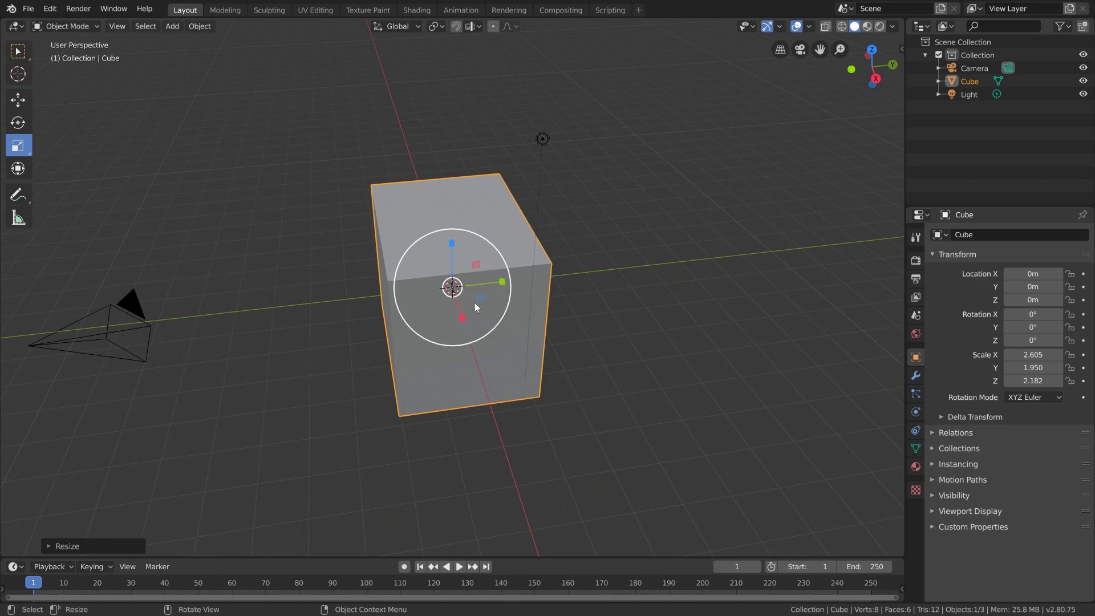
pyautogui.moveTo(462, 318); pyautogui.dragTo(453, 294)
pyautogui.moveTo(453, 253); pyautogui.dragTo(483, 285)
pyautogui.moveTo(559, 354); pyautogui.dragTo(536, 346, button='middle')
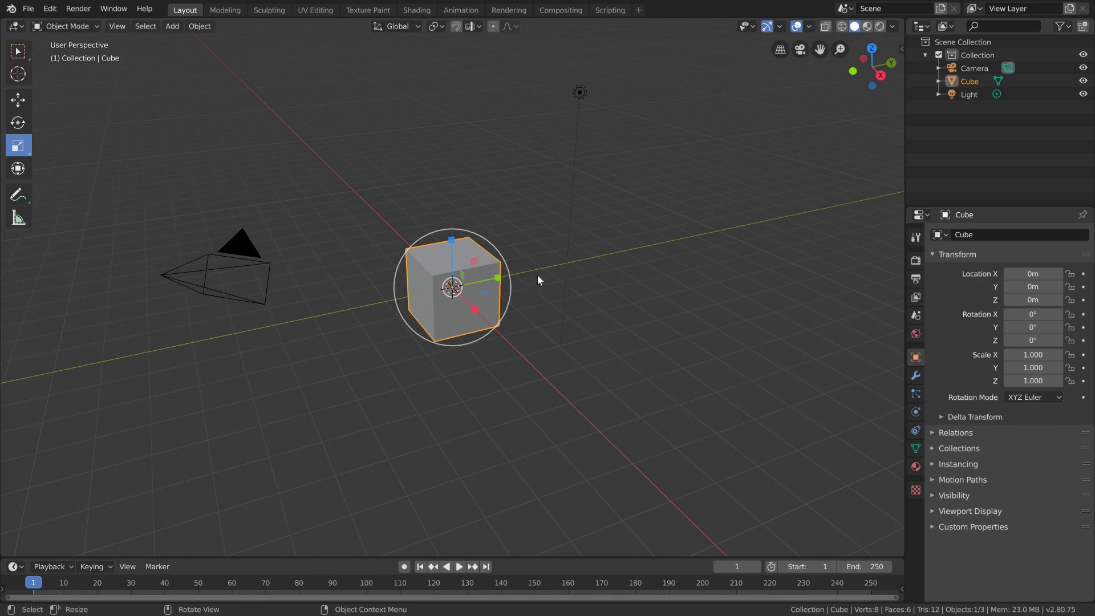
pyautogui.click(17, 122)
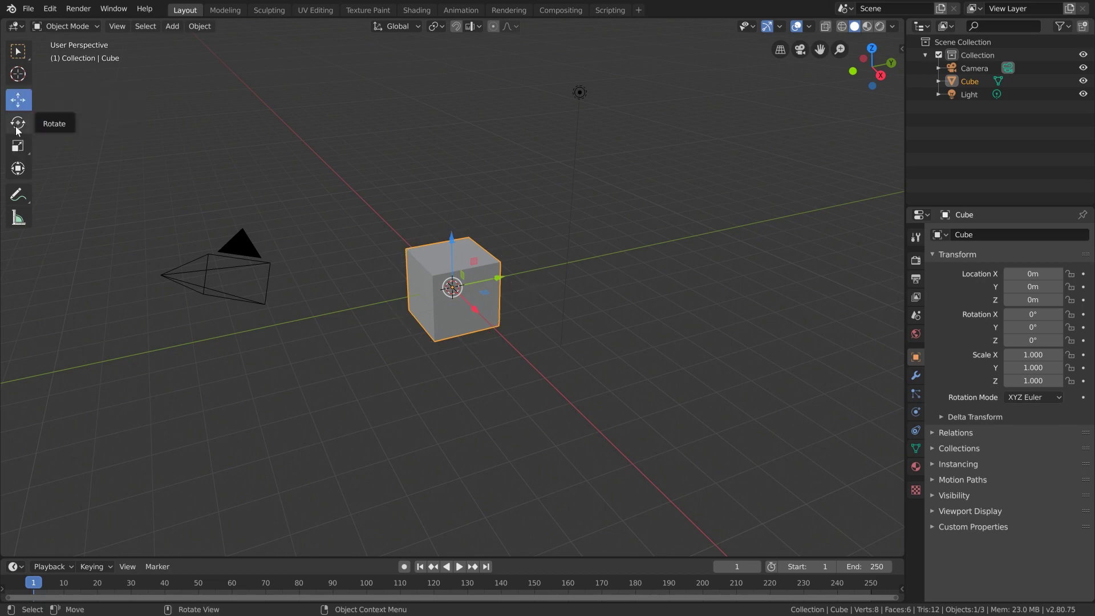
pyautogui.click(18, 146)
pyautogui.click(18, 100)
pyautogui.click(18, 122)
pyautogui.click(17, 146)
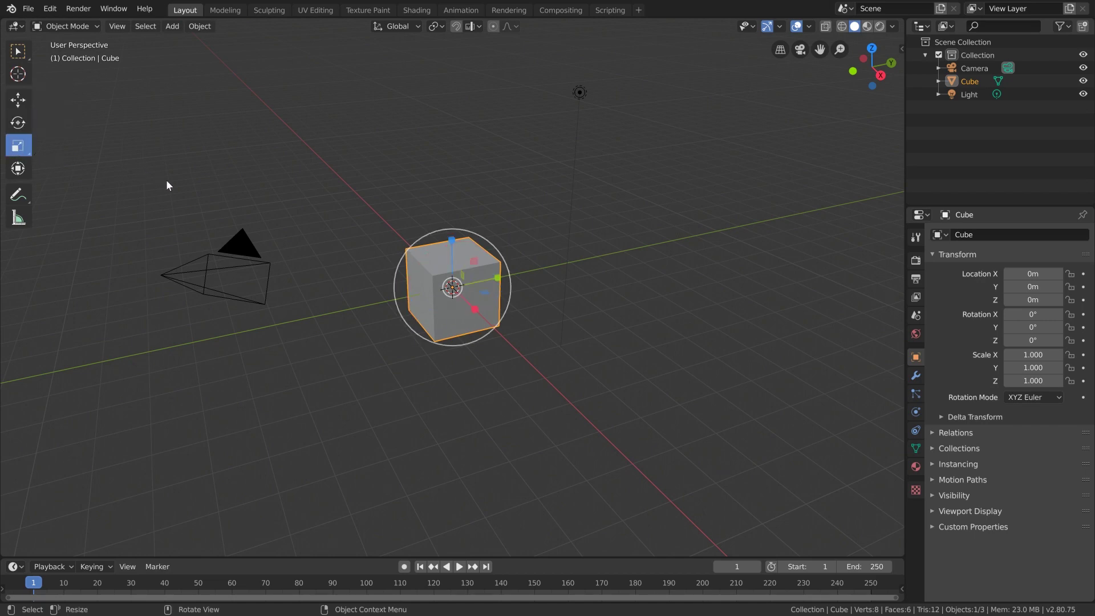
# Use the Transform tool to give the cube about location (-5.95, -13.01, 2.60) m, rotation (-141°, 55.9°, -90°) and scale (2.90, 6.91, 7.01).
pyautogui.click(18, 169)
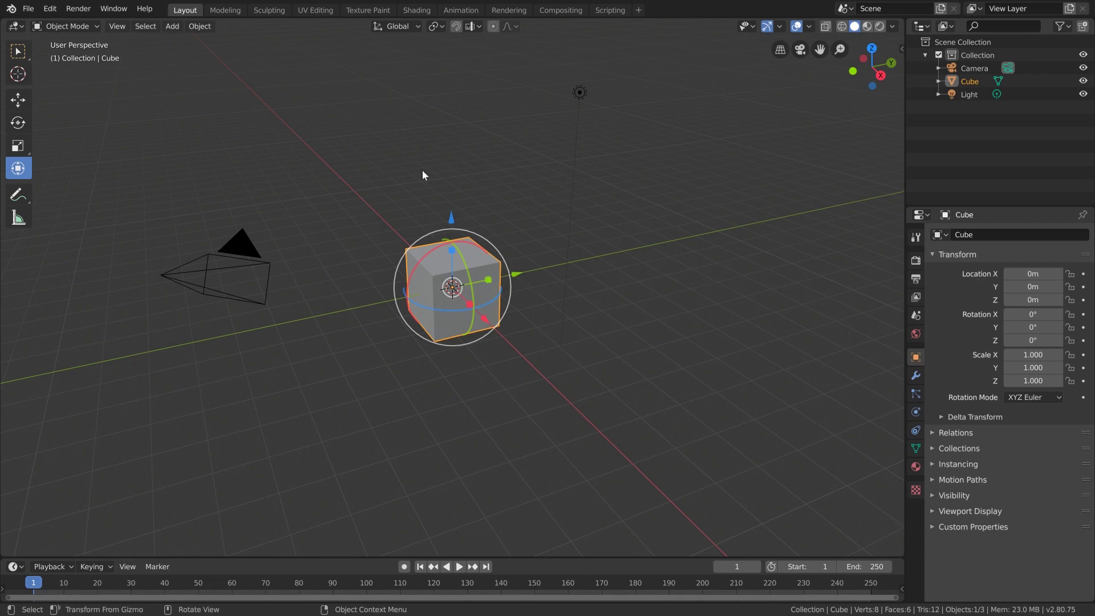
pyautogui.moveTo(450, 221); pyautogui.dragTo(450, 101)
pyautogui.moveTo(522, 169); pyautogui.dragTo(550, 108)
pyautogui.moveTo(520, 143); pyautogui.dragTo(667, 158)
pyautogui.moveTo(546, 169); pyautogui.dragTo(501, 186)
pyautogui.moveTo(473, 230); pyautogui.dragTo(282, 261)
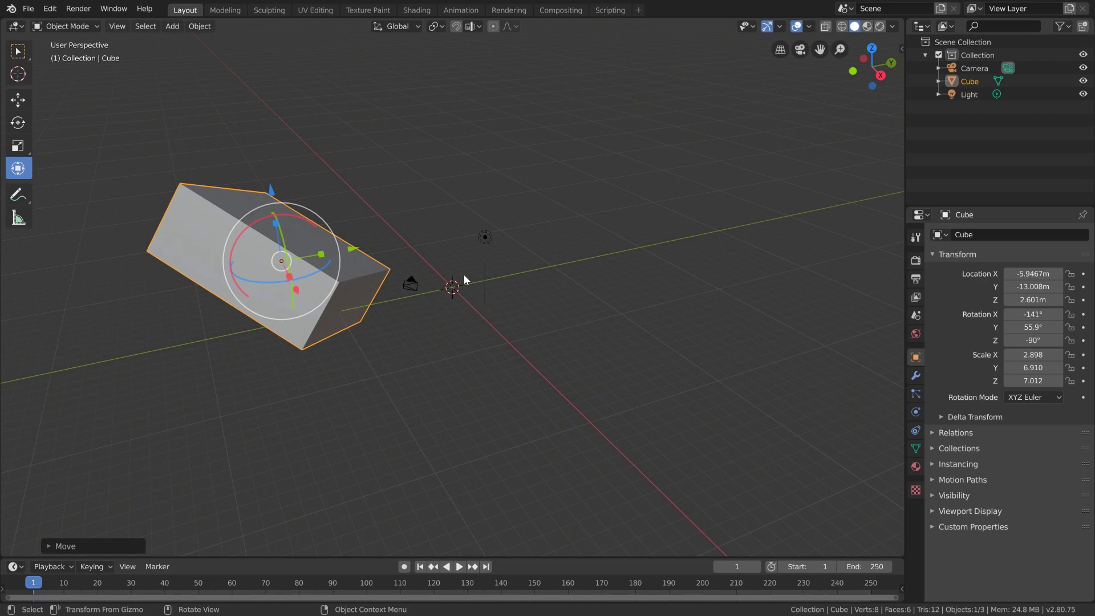
# Move the transformed cube with the Move tool to about -0.0035 m along Y and 2.04 m along X.
pyautogui.moveTo(410, 288); pyautogui.dragTo(391, 303, button='middle')
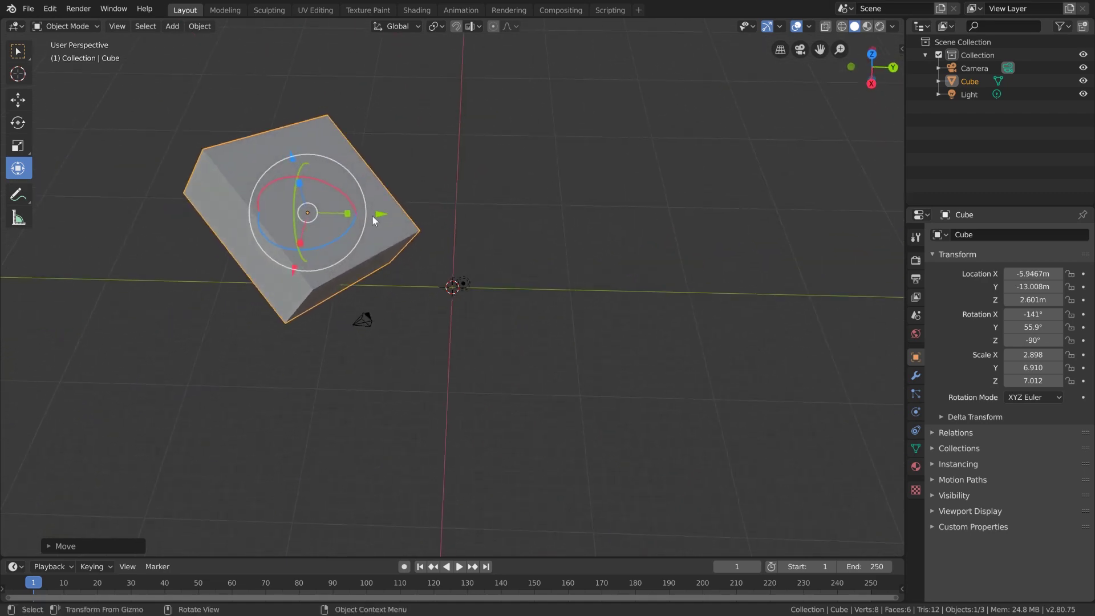
pyautogui.click(18, 100)
pyautogui.moveTo(349, 215); pyautogui.dragTo(504, 221)
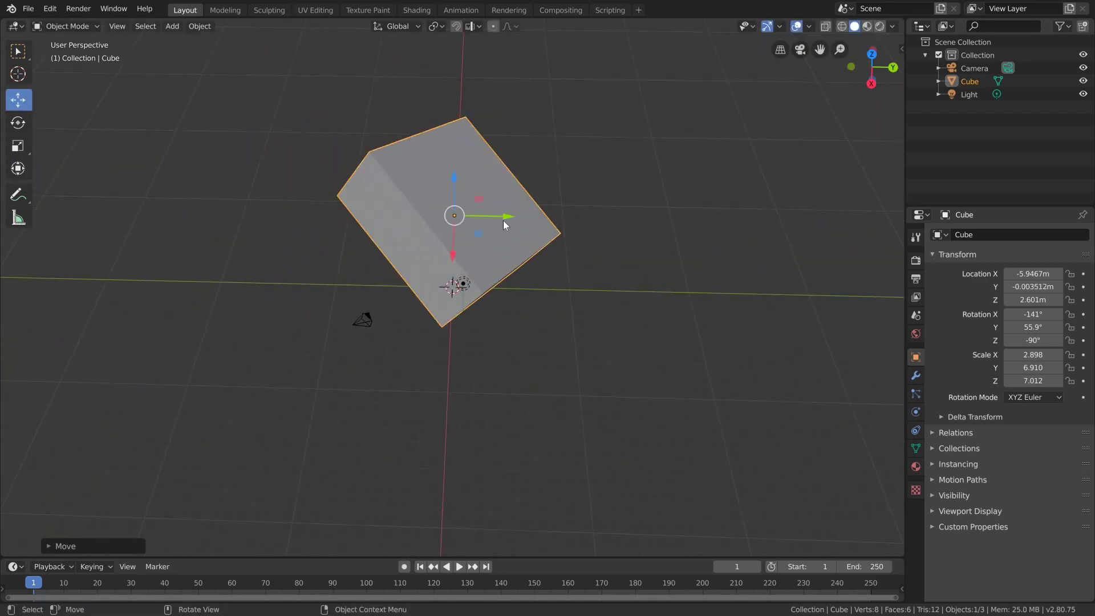
pyautogui.moveTo(455, 253); pyautogui.dragTo(459, 322)
pyautogui.moveTo(459, 322); pyautogui.dragTo(536, 324, button='middle')
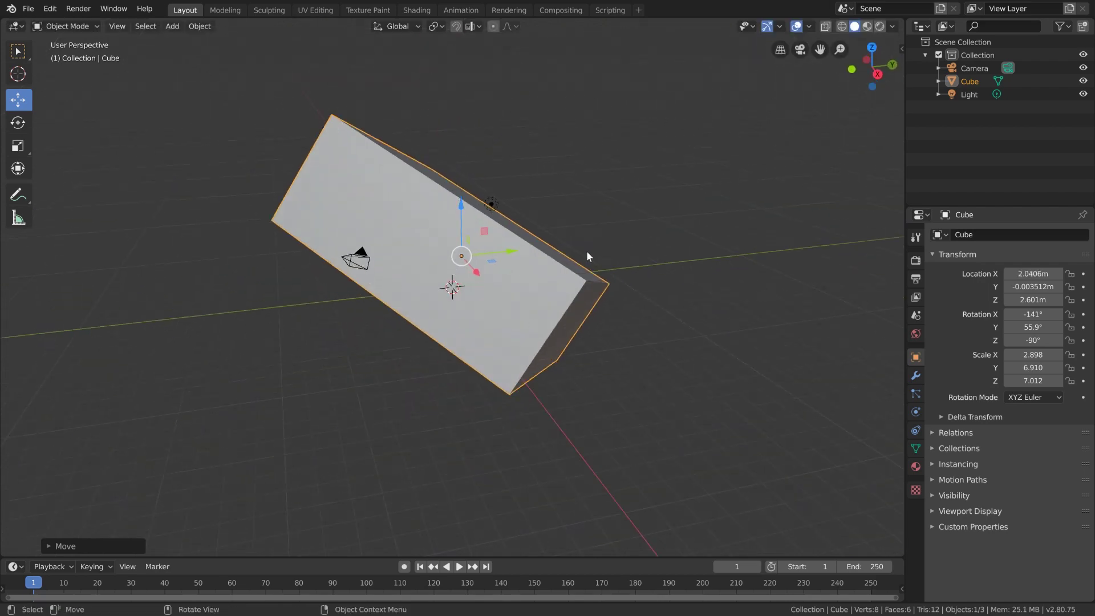